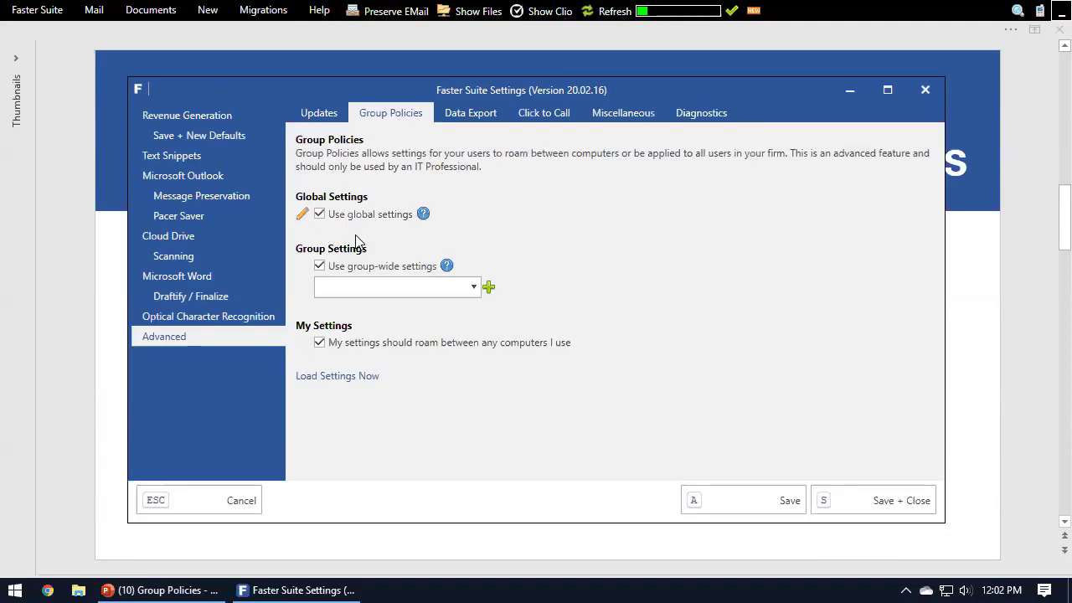
Step: Review the suggested email naming format in the Message Preservation settings and return to the Group Policies settings
{"action": "left_click", "coordinate": [233, 183]}
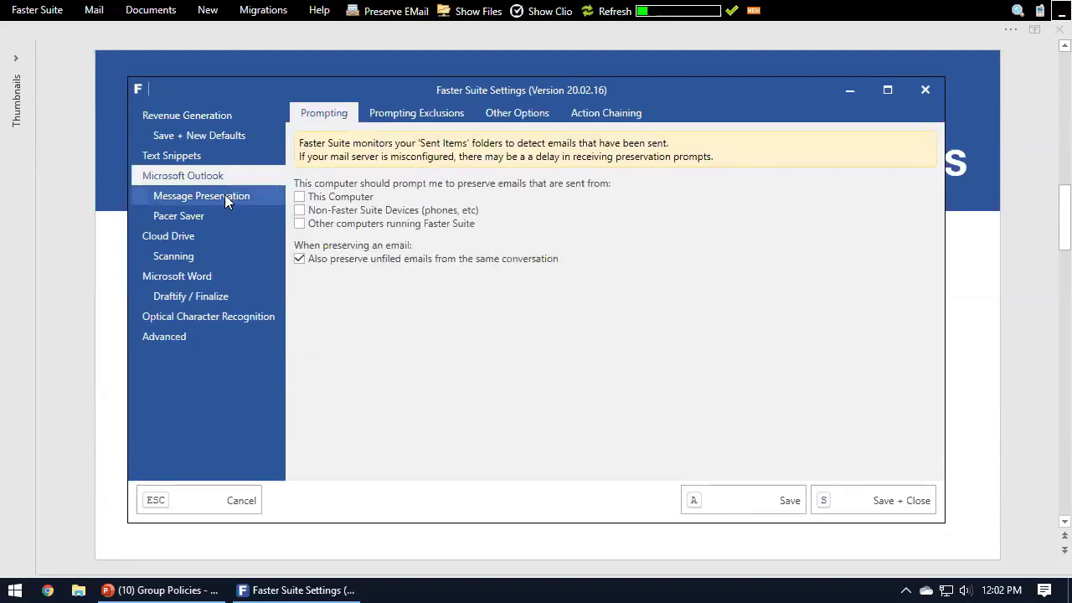
{"action": "left_click", "coordinate": [226, 195]}
{"action": "left_click_drag", "start_coordinate": [524, 173], "coordinate": [286, 189]}
{"action": "left_click", "coordinate": [544, 191]}
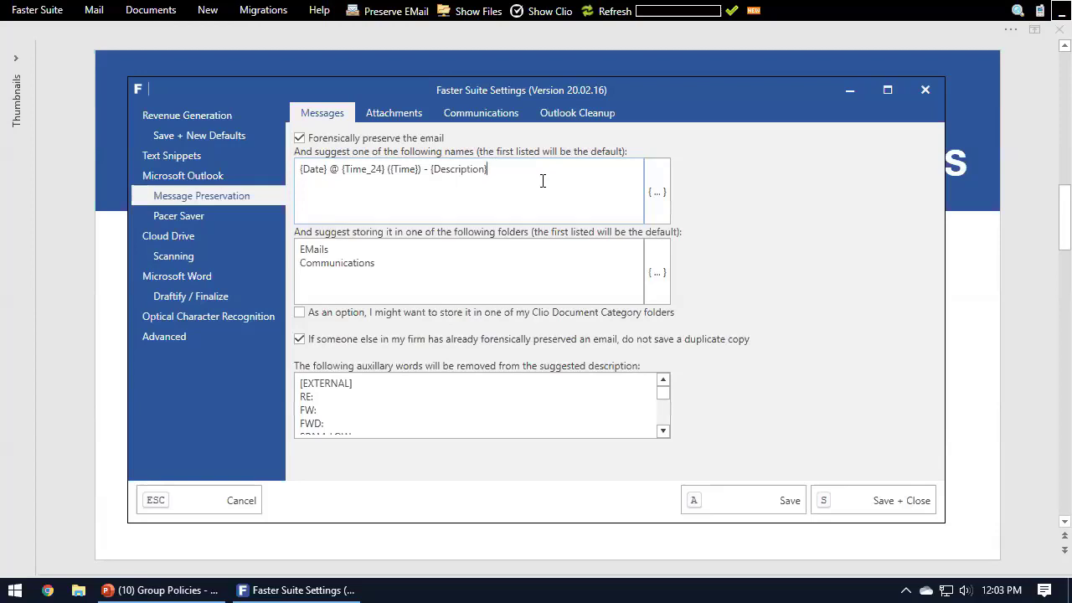
{"action": "left_click", "coordinate": [240, 341]}
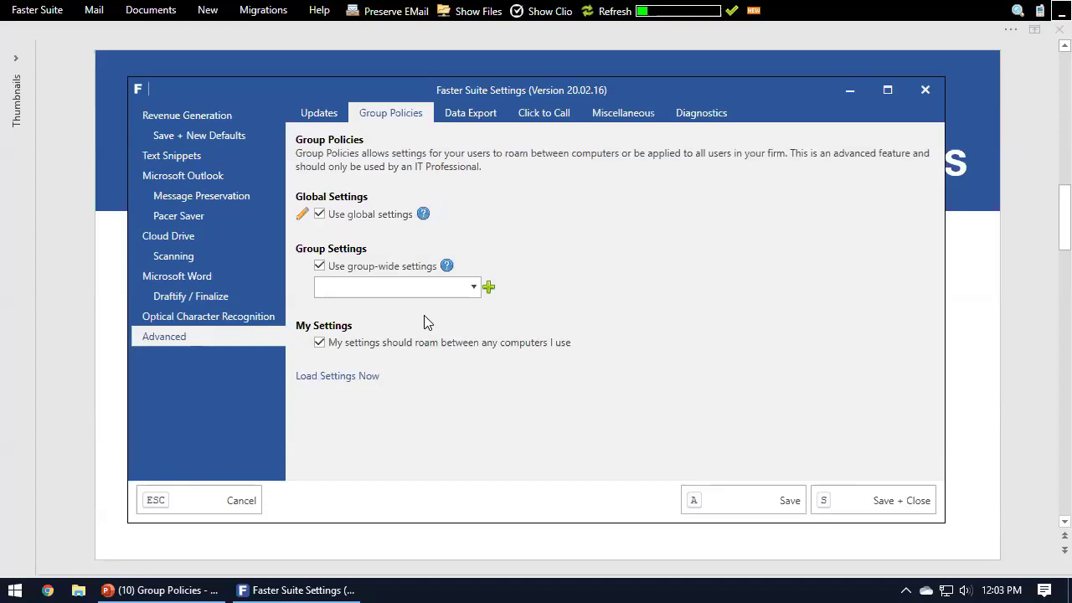
Step: Review the Cloud Drive's drive mapping and matter organization settings, then go back to the Group Policies settings
{"action": "left_click", "coordinate": [163, 236]}
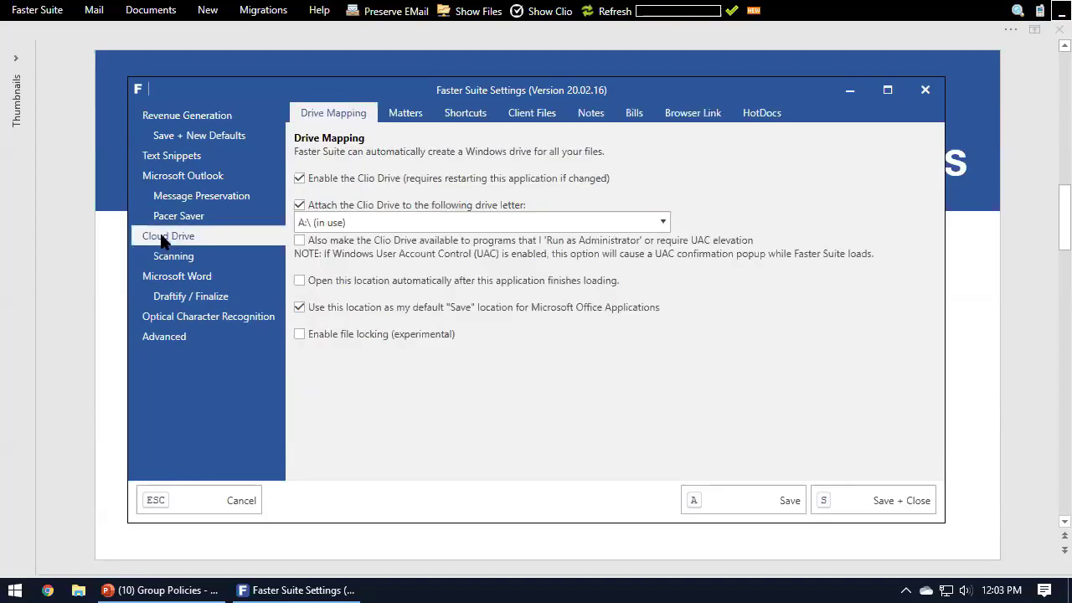
{"action": "left_click", "coordinate": [405, 113]}
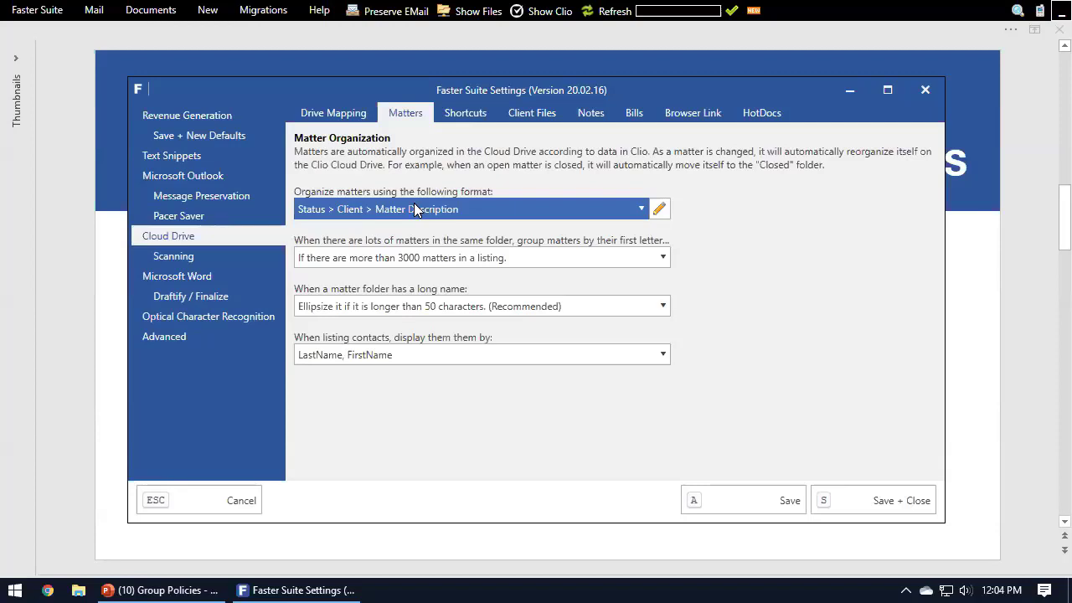
{"action": "left_click", "coordinate": [230, 339]}
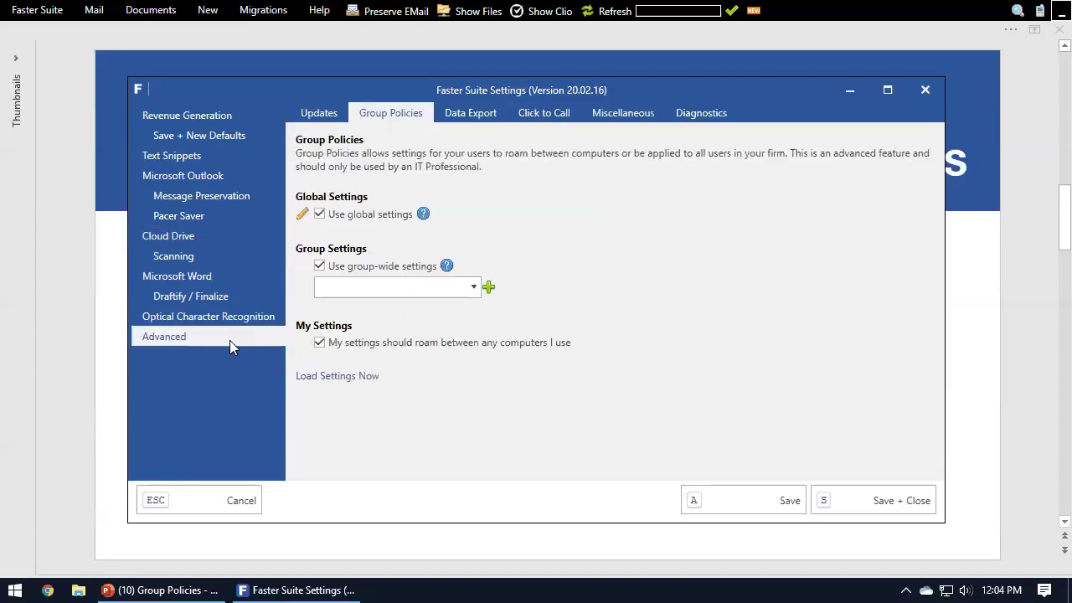
Step: Load the group policy settings onto this computer now
{"action": "left_click", "coordinate": [447, 286]}
{"action": "left_click", "coordinate": [550, 365]}
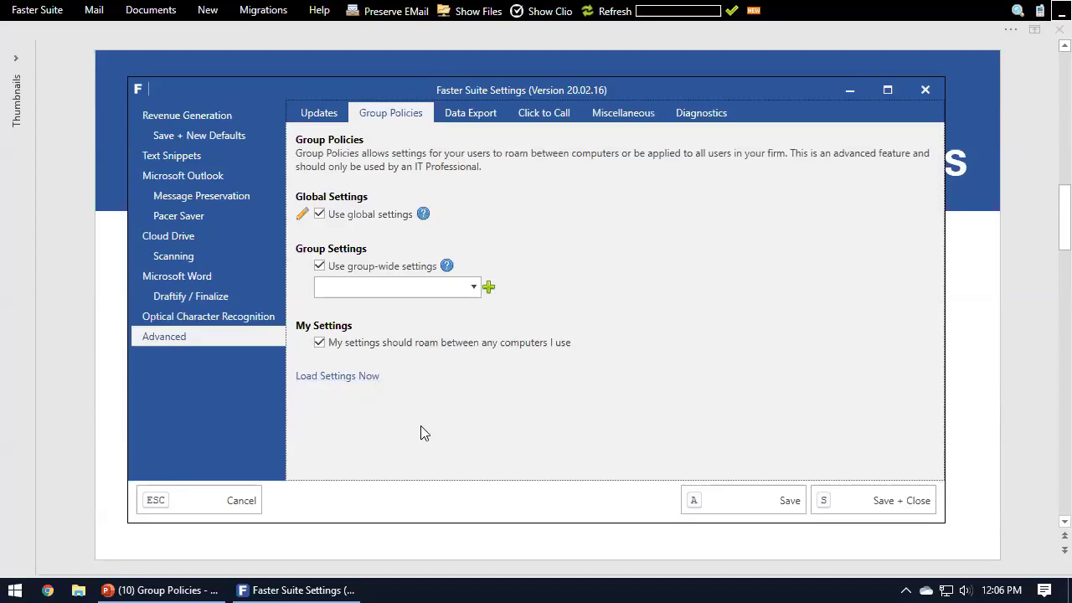
{"action": "left_click", "coordinate": [371, 384]}
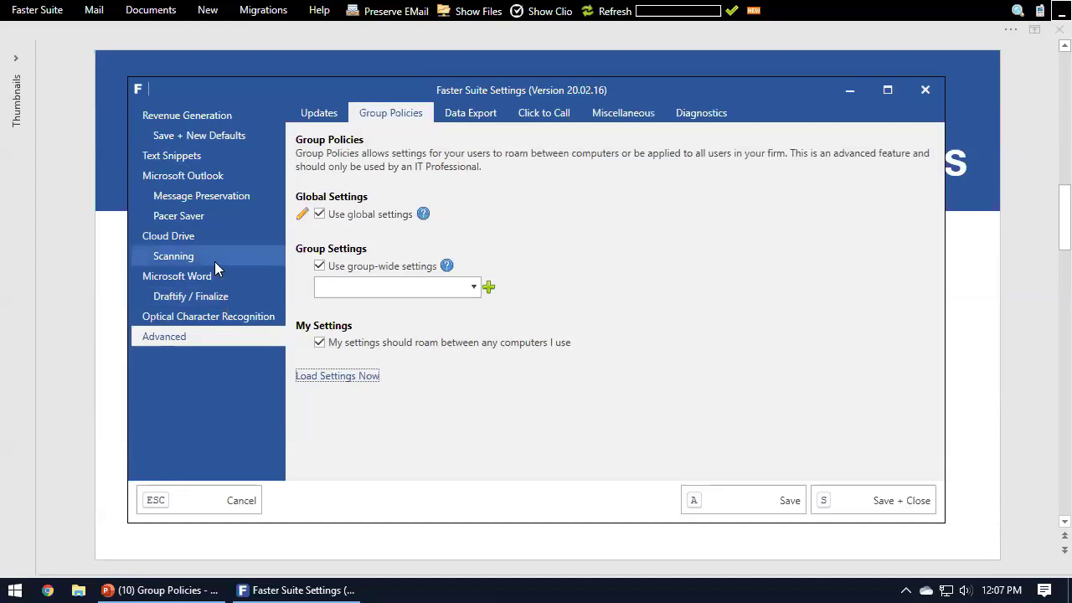
Step: Try F:\ as the Clio Drive letter in the Cloud Drive mapping and set it back to A:\
{"action": "left_click", "coordinate": [220, 237]}
{"action": "left_click", "coordinate": [347, 116]}
{"action": "left_click", "coordinate": [394, 222]}
{"action": "left_click", "coordinate": [381, 352]}
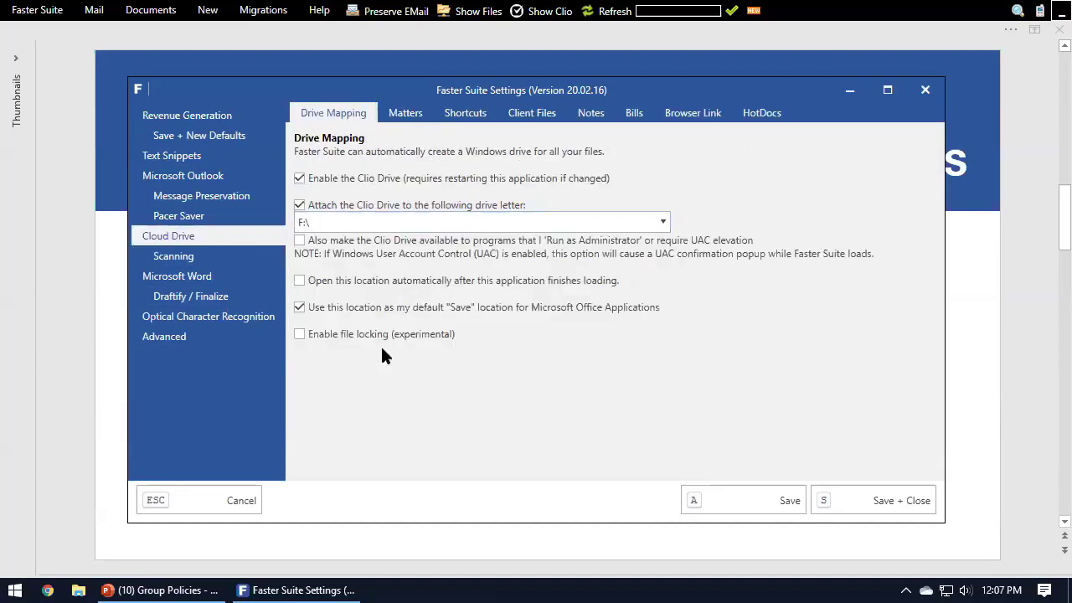
{"action": "left_click", "coordinate": [325, 221]}
{"action": "left_click", "coordinate": [326, 240]}
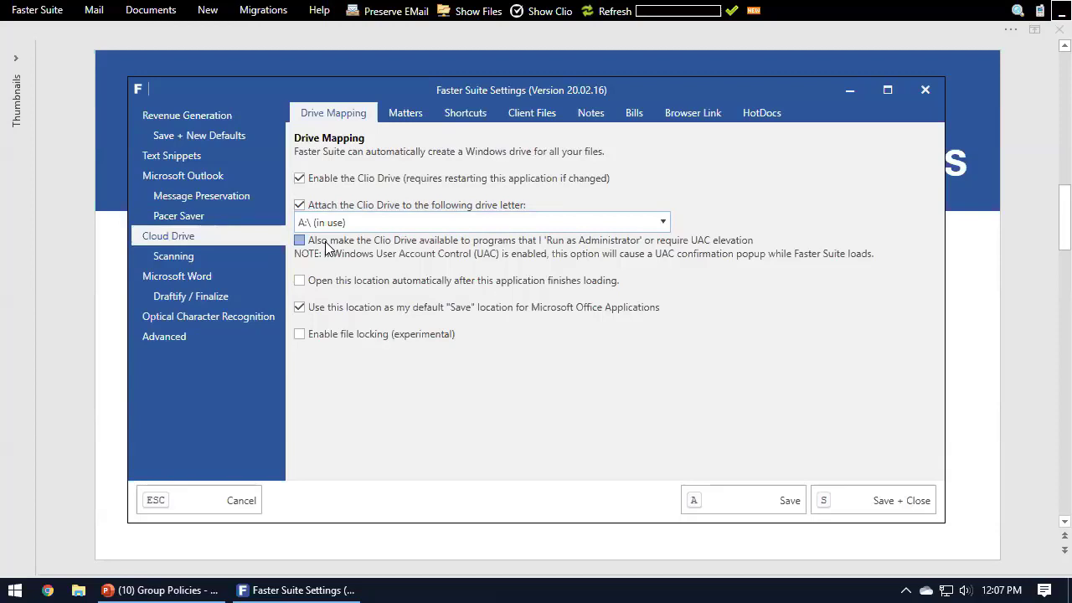
Step: Set the Clio Drive's drive letter to F:\ and return to the Group Policies settings
{"action": "left_click", "coordinate": [343, 225]}
{"action": "left_click", "coordinate": [339, 350]}
{"action": "left_click", "coordinate": [186, 335]}
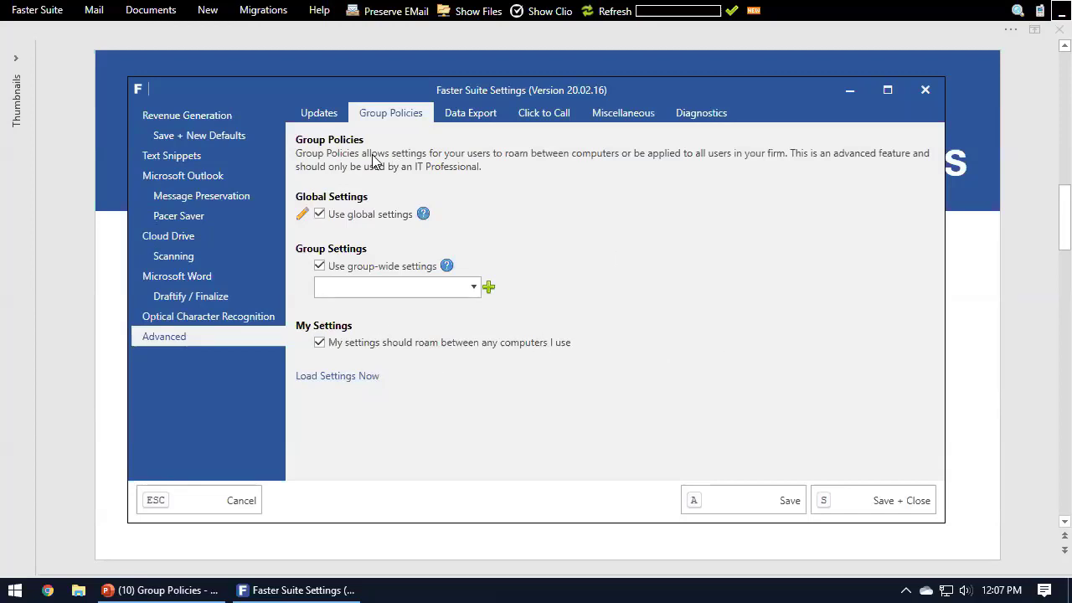
Step: Add a settings group named Family Law in the group policies
{"action": "left_click", "coordinate": [1046, 312]}
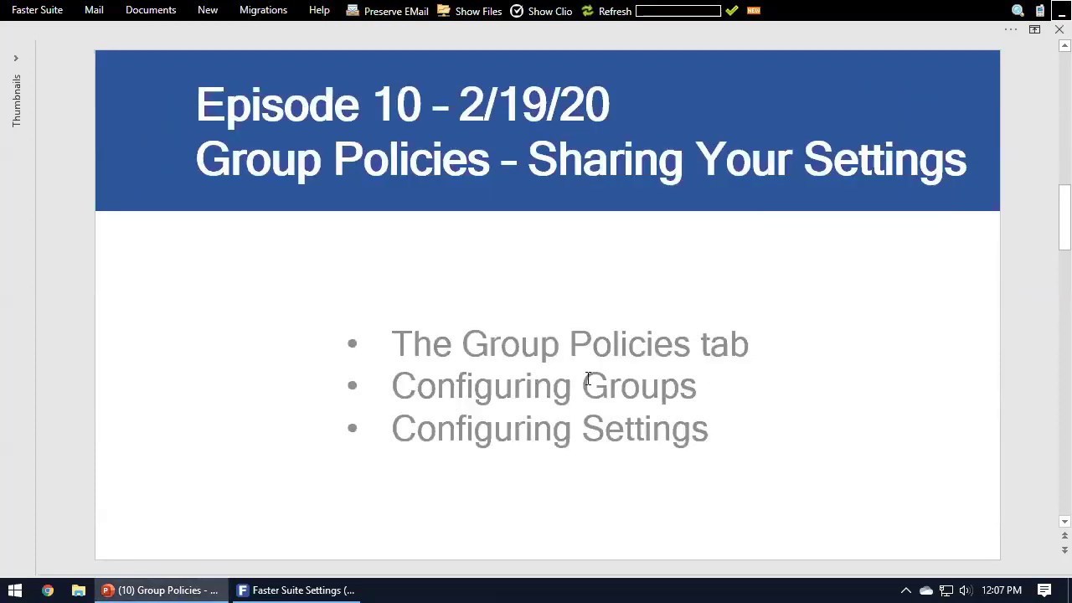
{"action": "left_click", "coordinate": [324, 580]}
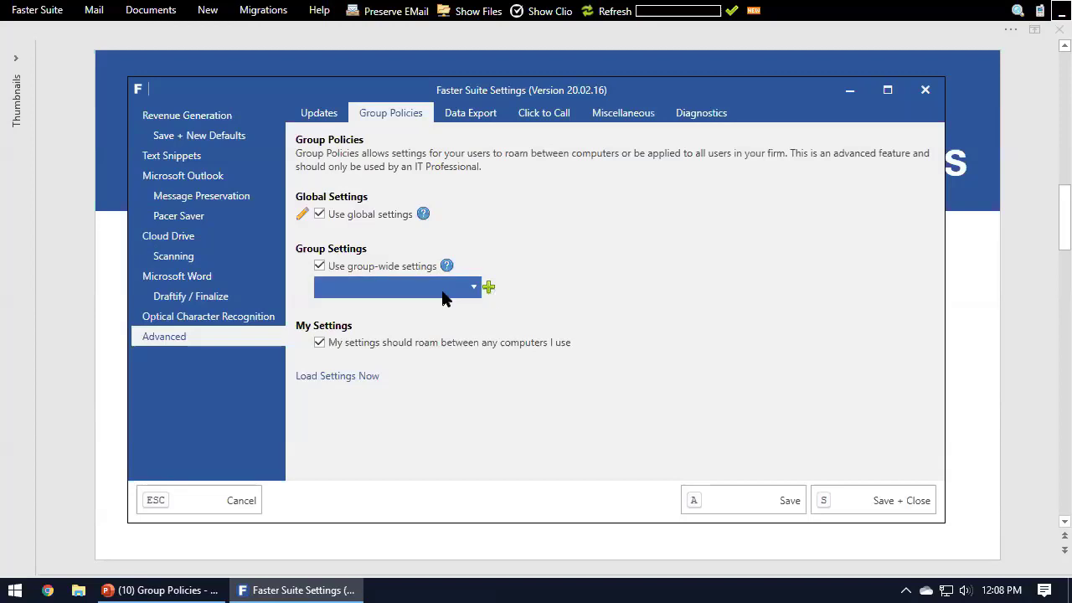
{"action": "left_click", "coordinate": [489, 289]}
{"action": "left_click", "coordinate": [506, 296]}
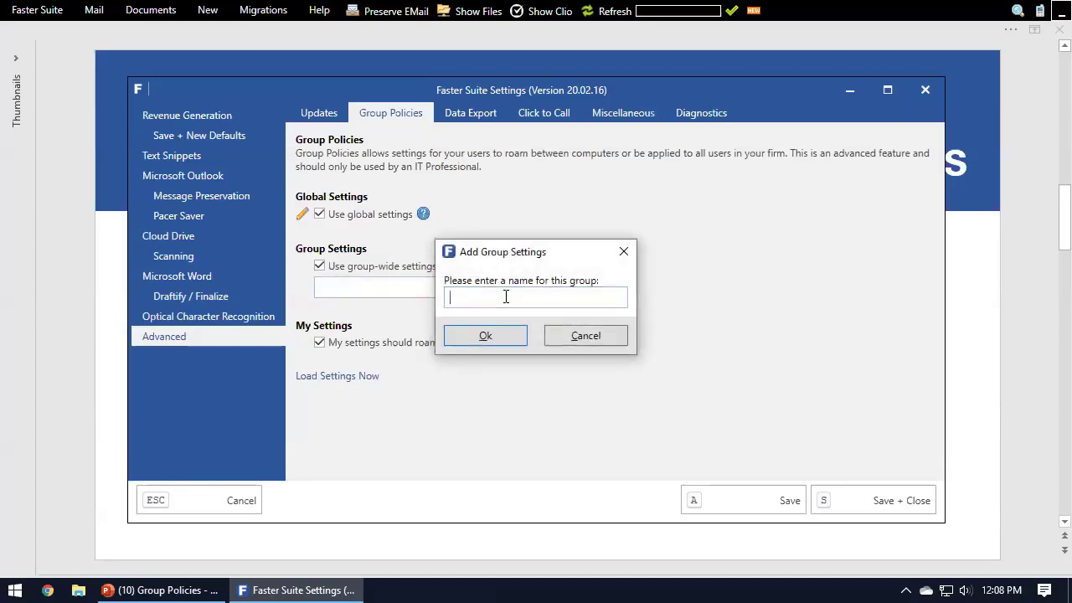
{"action": "type", "text": "Family Law"}
{"action": "left_click", "coordinate": [522, 335]}
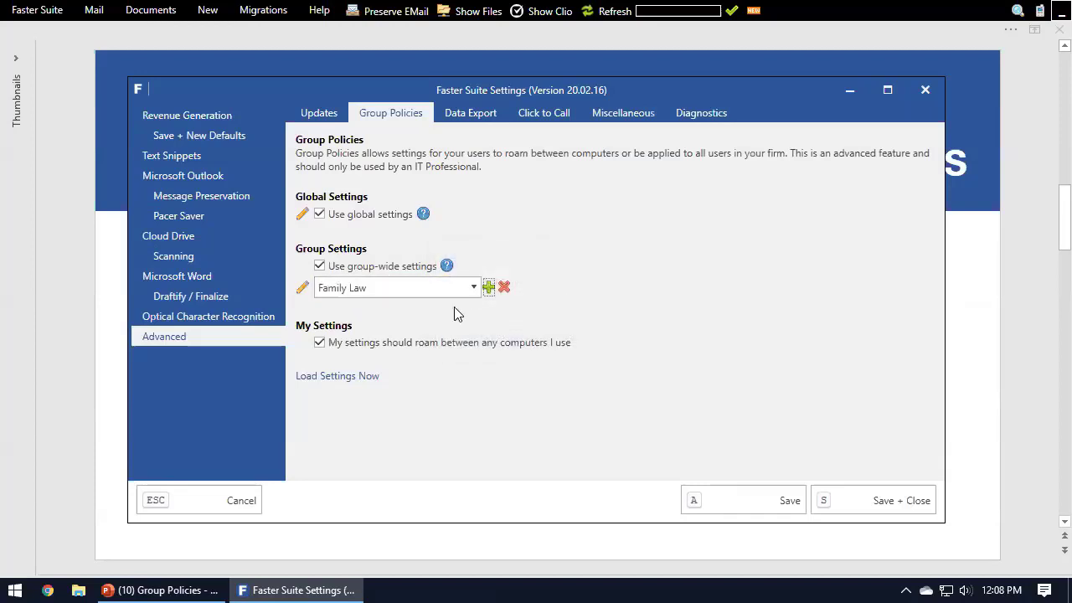
Step: Add a second settings group named Corporate Law
{"action": "left_click", "coordinate": [489, 287]}
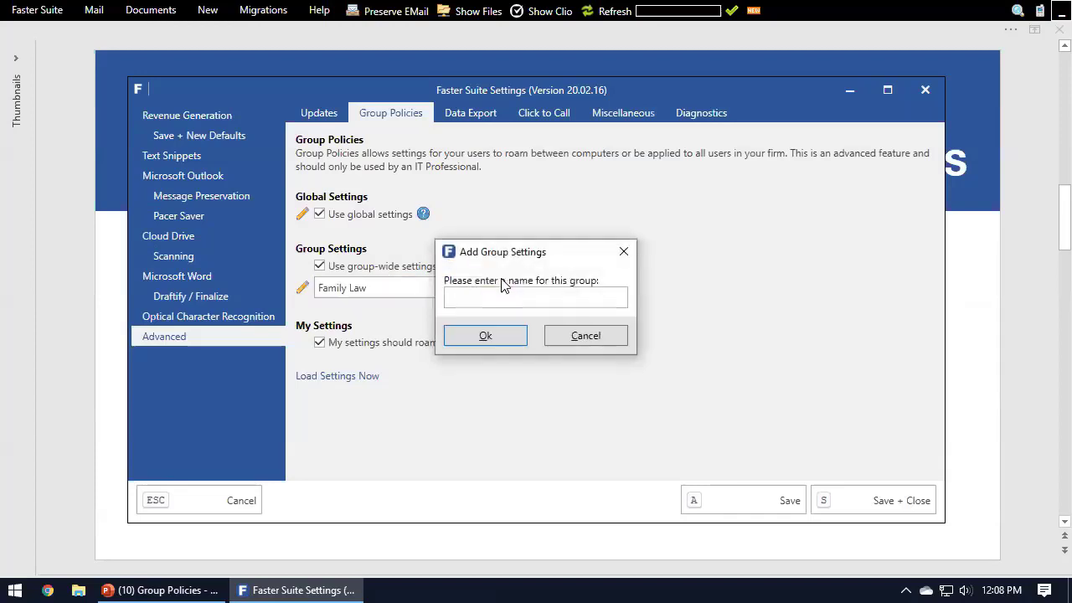
{"action": "left_click", "coordinate": [503, 297]}
{"action": "type", "text": "Corporate Law"}
{"action": "left_click", "coordinate": [494, 335]}
Step: Look through the available groups and select Family Law for the group-wide settings
{"action": "left_click", "coordinate": [471, 288]}
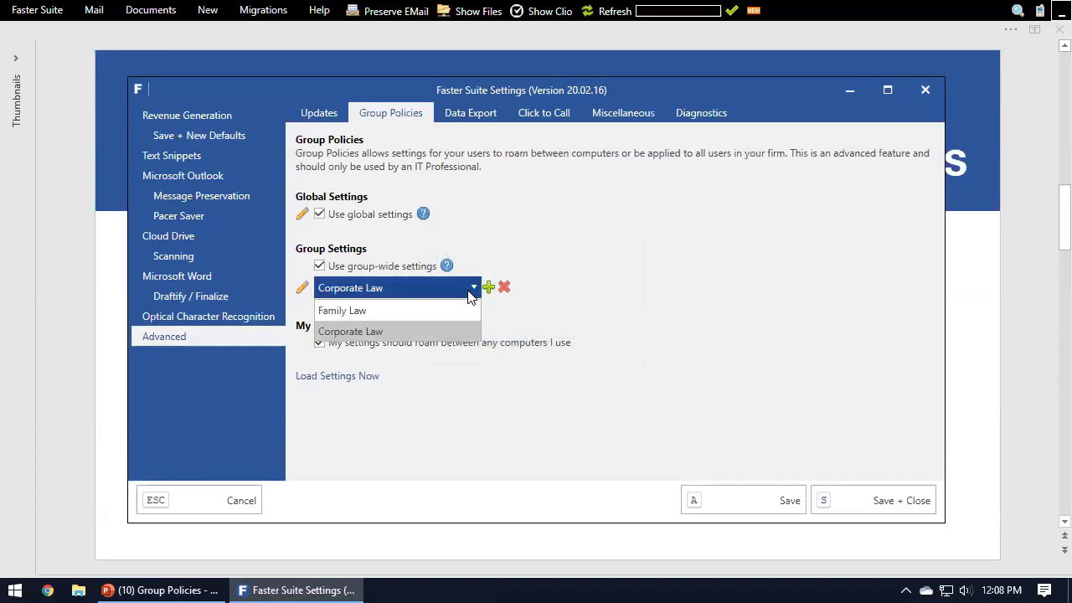
{"action": "left_click", "coordinate": [471, 291]}
{"action": "left_click", "coordinate": [469, 289]}
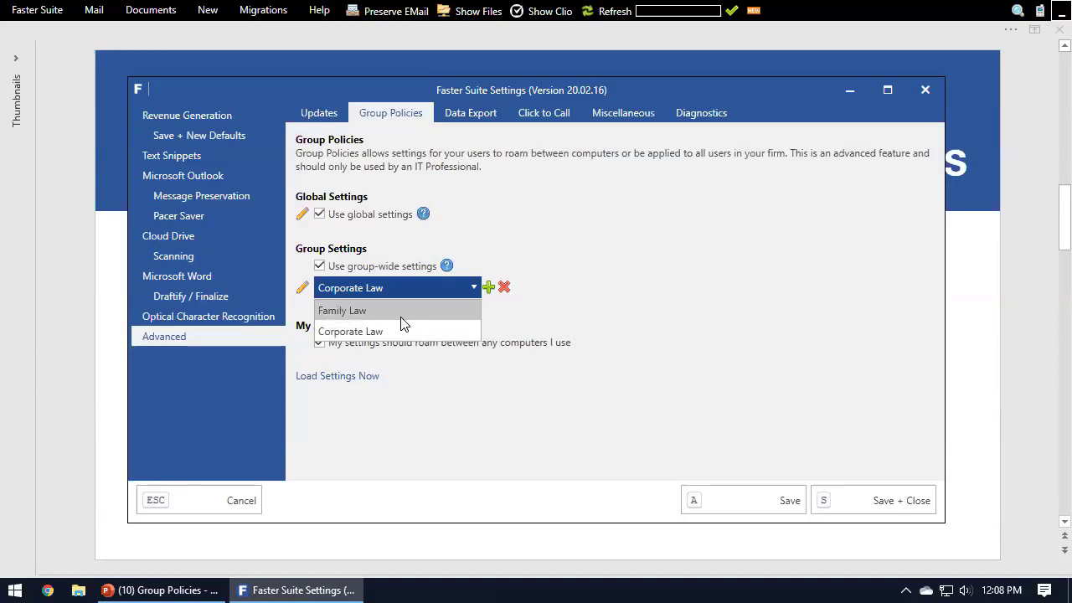
{"action": "left_click", "coordinate": [741, 280]}
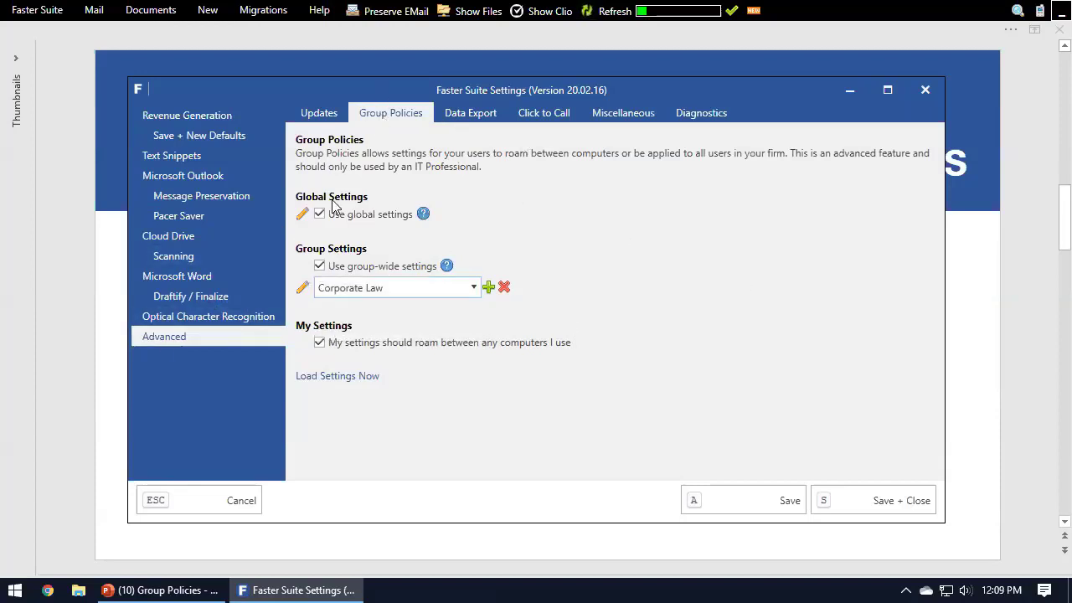
{"action": "left_click", "coordinate": [373, 293]}
{"action": "left_click", "coordinate": [369, 306]}
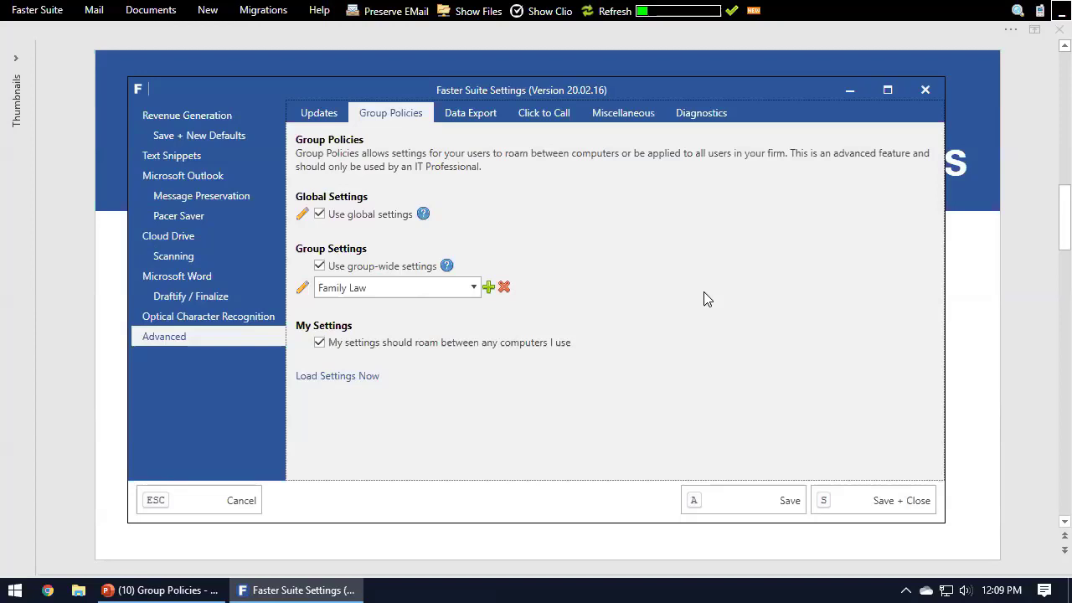
{"action": "left_click", "coordinate": [393, 287]}
{"action": "left_click", "coordinate": [377, 307]}
{"action": "left_click", "coordinate": [465, 295]}
{"action": "left_click", "coordinate": [462, 297]}
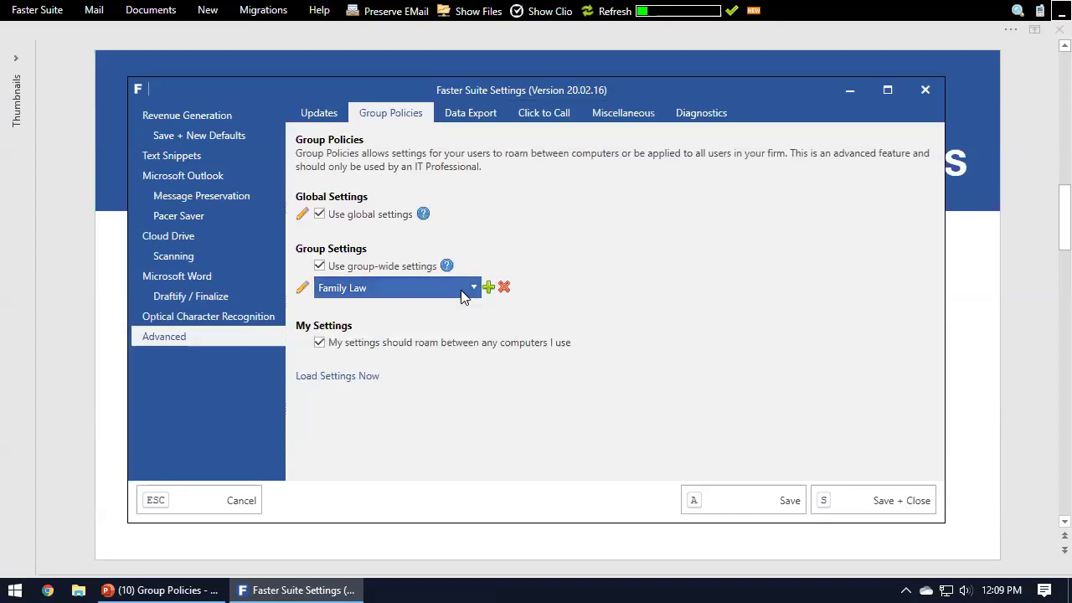
{"action": "left_click", "coordinate": [462, 296]}
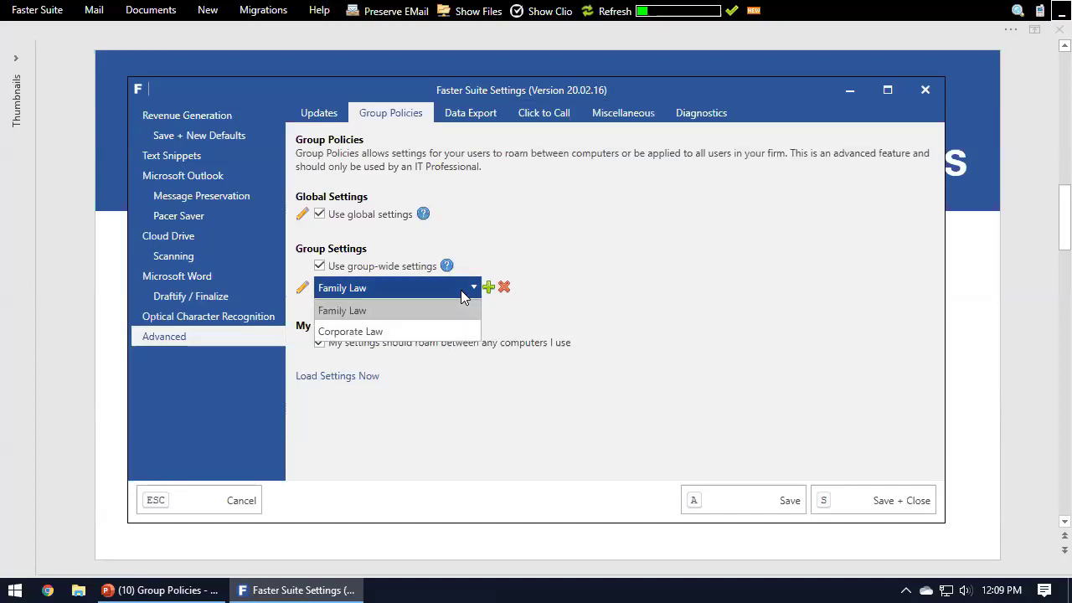
{"action": "left_click", "coordinate": [464, 297]}
{"action": "left_click", "coordinate": [462, 296]}
{"action": "left_click", "coordinate": [462, 296]}
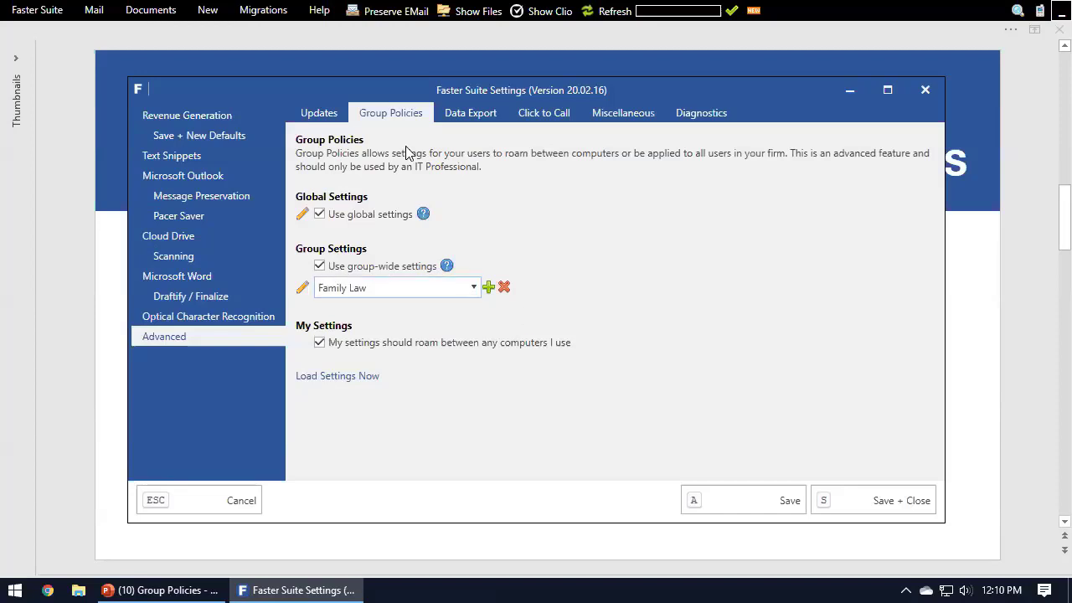
Step: Switch the group-wide settings to Corporate Law and back to Family Law
{"action": "left_click", "coordinate": [400, 288]}
{"action": "left_click", "coordinate": [401, 306]}
{"action": "left_click", "coordinate": [469, 288]}
{"action": "left_click", "coordinate": [409, 330]}
{"action": "left_click", "coordinate": [410, 288]}
{"action": "left_click", "coordinate": [414, 308]}
Step: Save and close the settings, then reopen them at the Group Policies page under Advanced
{"action": "left_click", "coordinate": [846, 494]}
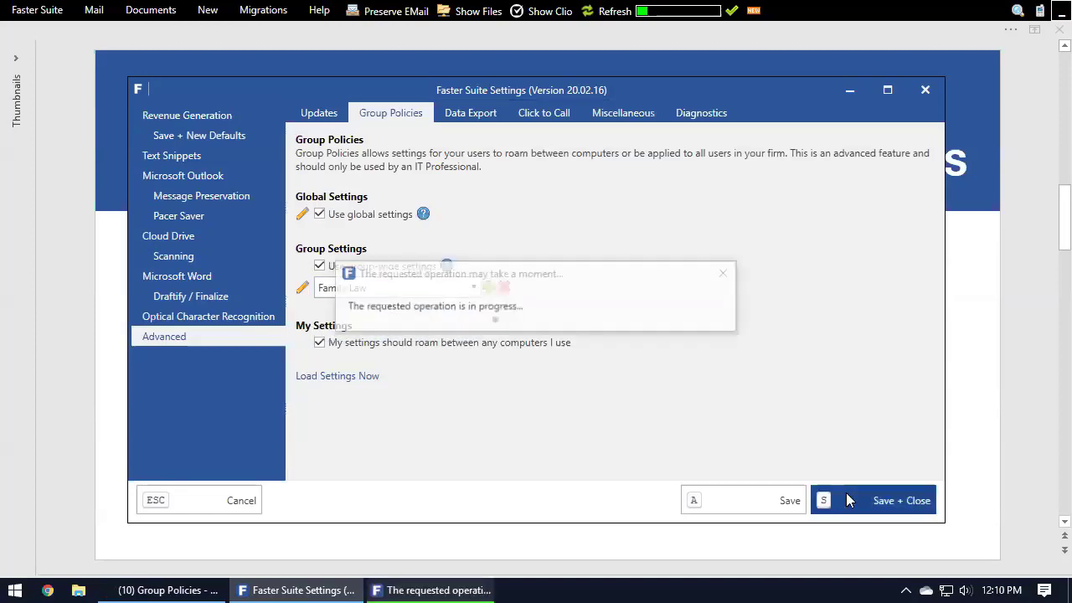
{"action": "left_click", "coordinate": [37, 9]}
{"action": "left_click", "coordinate": [36, 43]}
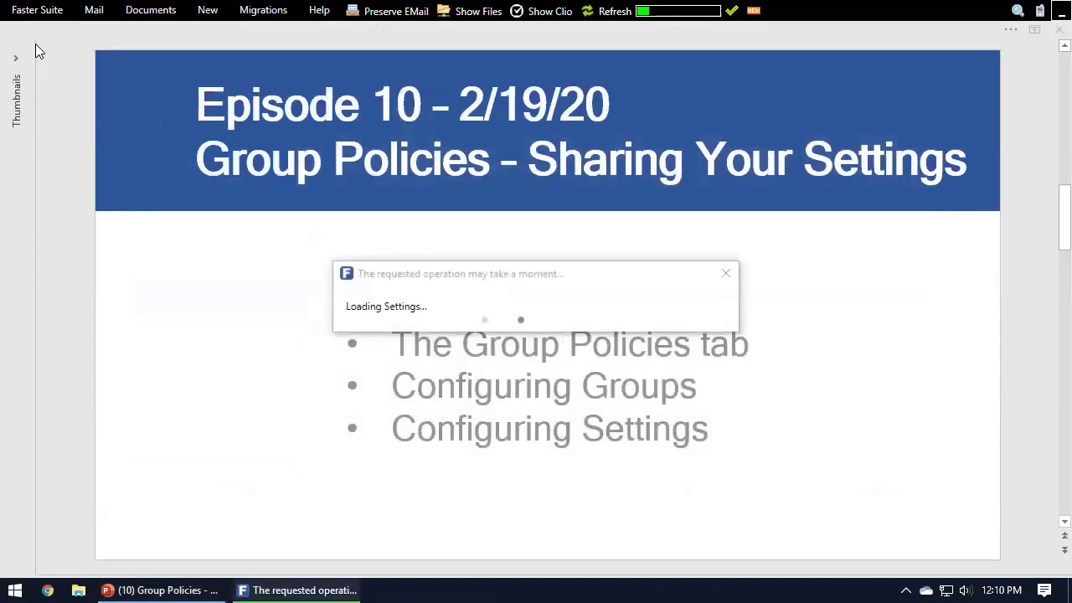
{"action": "left_click", "coordinate": [176, 336]}
{"action": "left_click", "coordinate": [390, 112]}
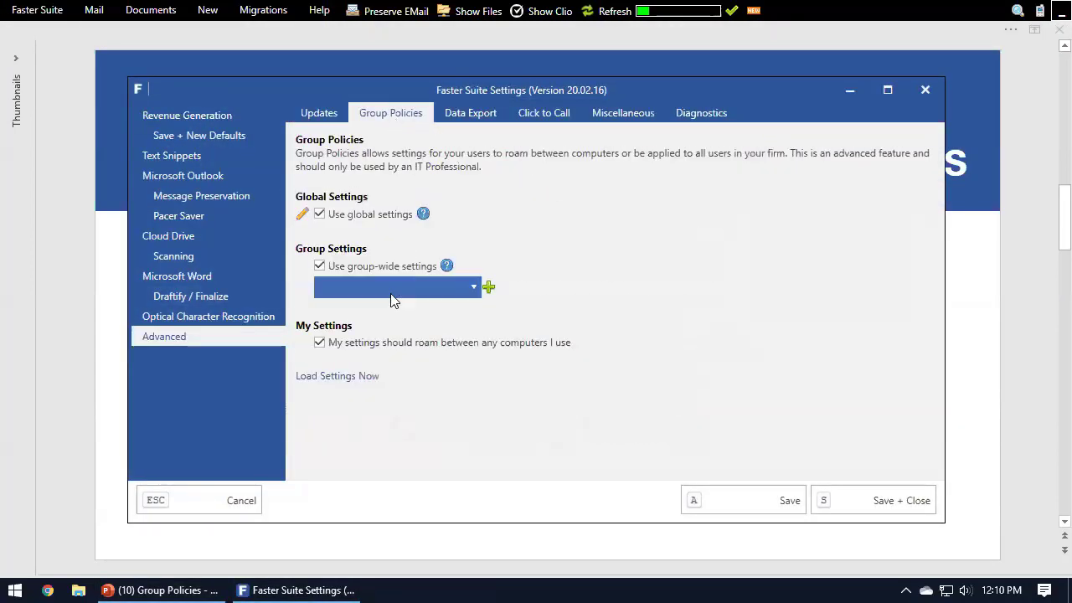
Step: Create the Family Law group under the group-wide settings
{"action": "left_click", "coordinate": [489, 287]}
{"action": "type", "text": "Family Law"}
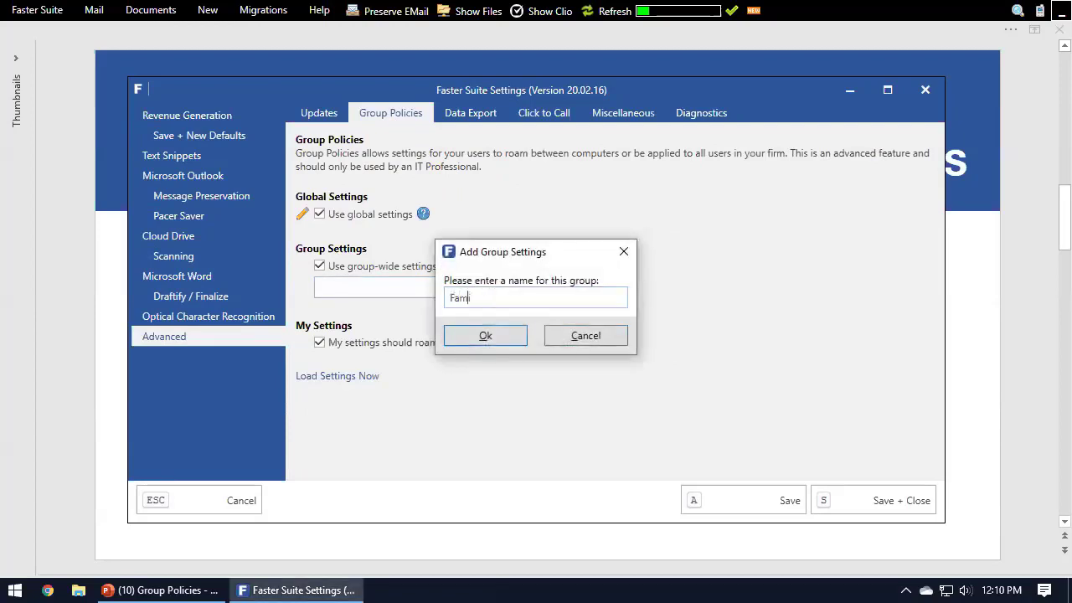
{"action": "left_click", "coordinate": [484, 334]}
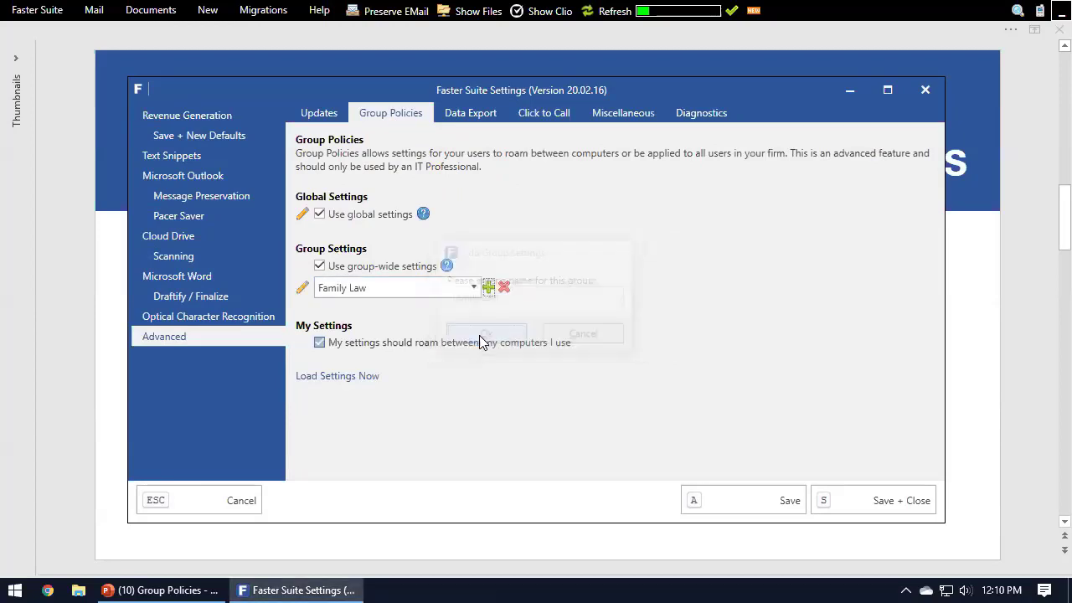
Step: Create the Corporate Law group alongside Family Law under the group-wide settings
{"action": "left_click", "coordinate": [489, 288]}
{"action": "type", "text": "Corporate Law"}
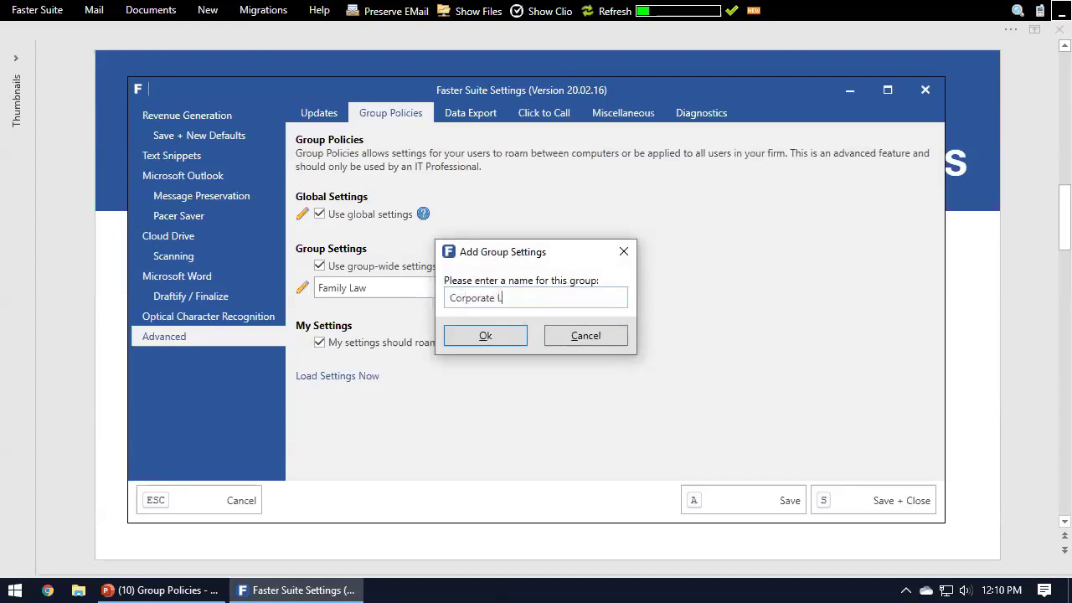
{"action": "left_click", "coordinate": [486, 335]}
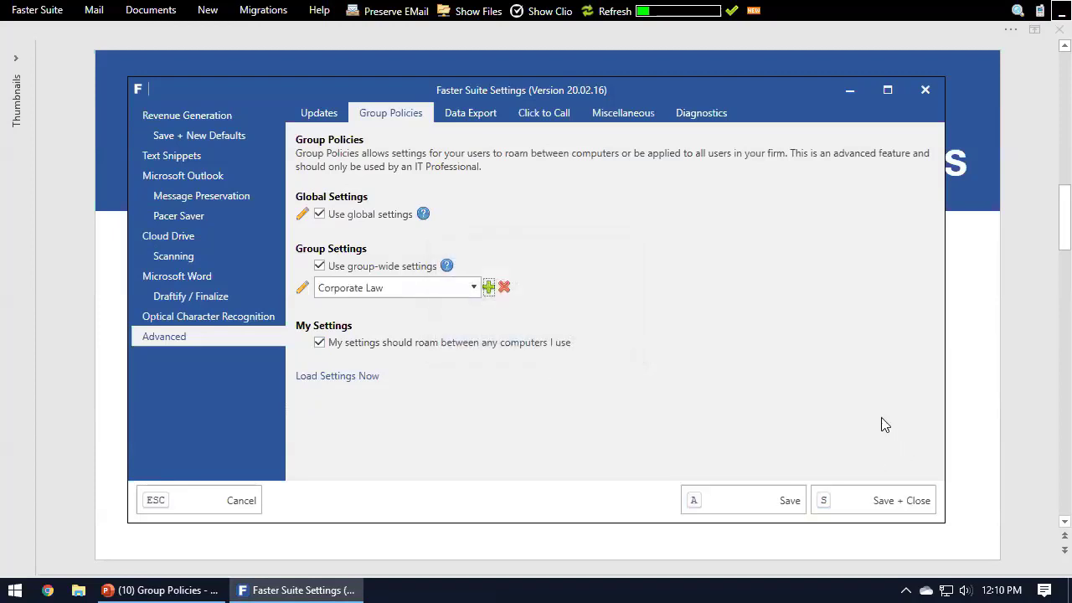
{"action": "double_click", "coordinate": [402, 287]}
{"action": "left_click", "coordinate": [836, 290]}
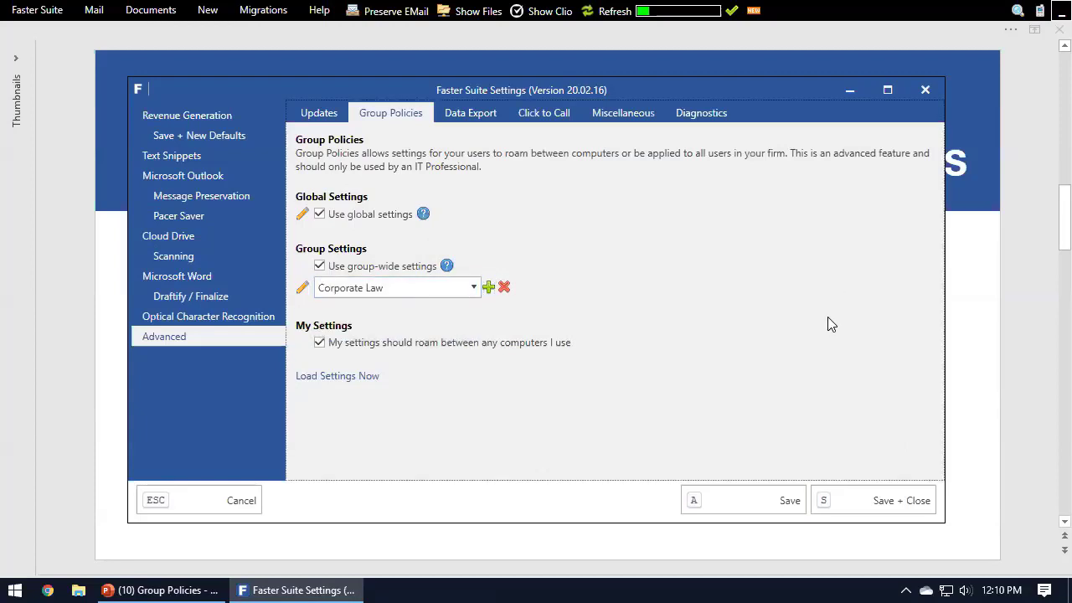
Step: Return to the settings window and choose Family Law as the active group
{"action": "left_click", "coordinate": [1025, 367]}
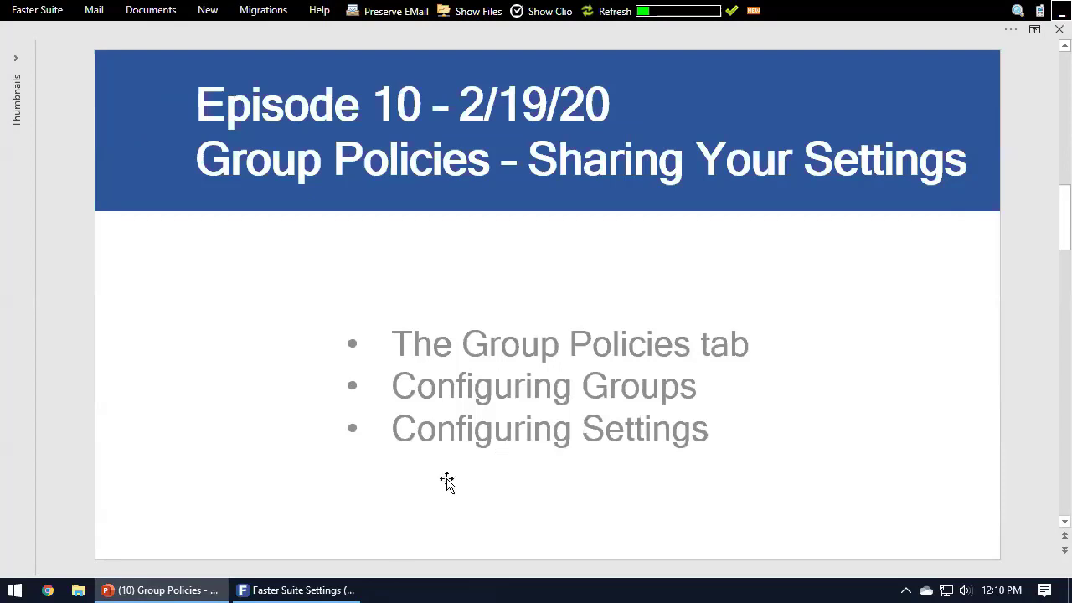
{"action": "left_click", "coordinate": [351, 590]}
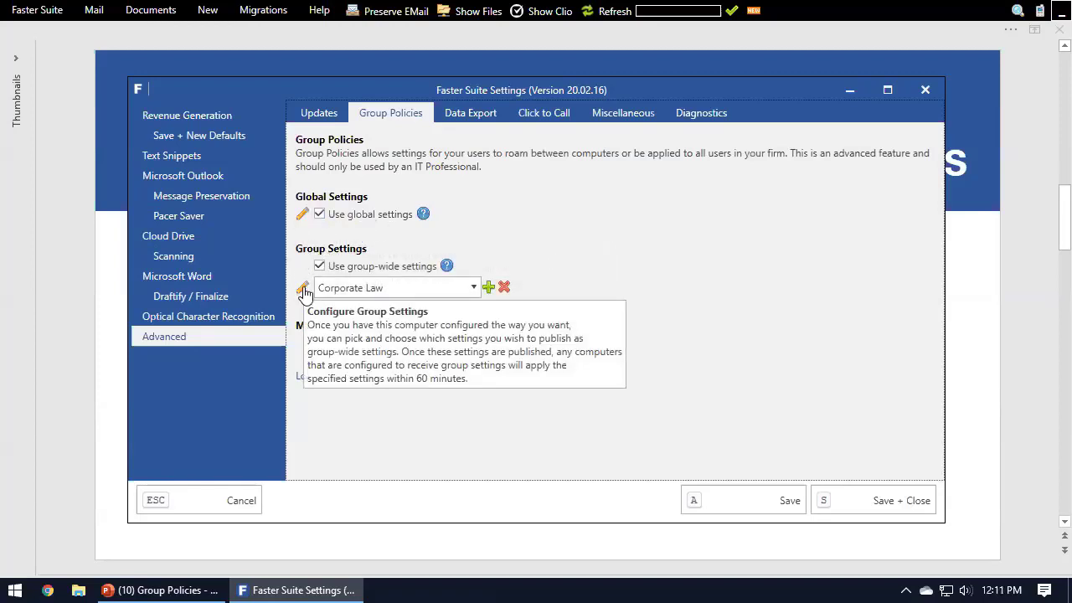
{"action": "left_click", "coordinate": [394, 289]}
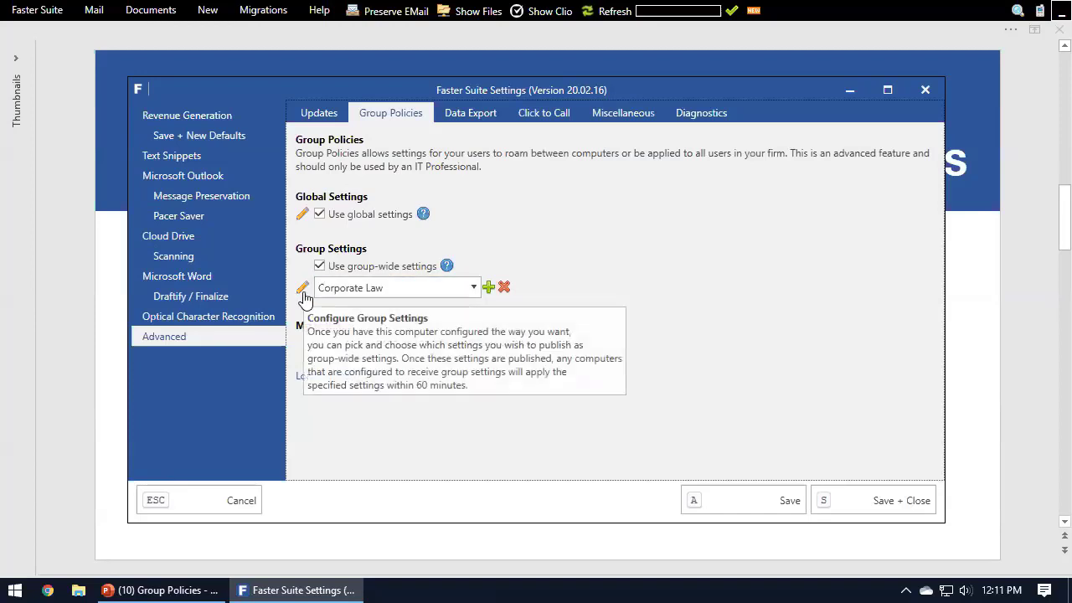
{"action": "left_click", "coordinate": [350, 289]}
{"action": "left_click", "coordinate": [355, 309]}
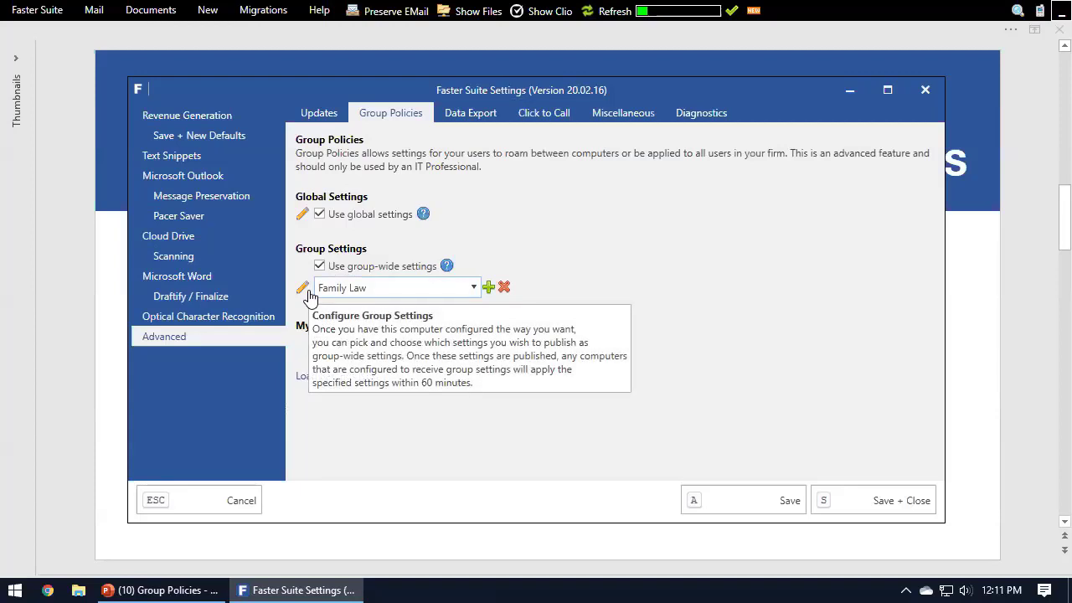
Step: Switch the active group to Corporate Law and open the policy editor for the global settings
{"action": "left_click", "coordinate": [373, 288]}
{"action": "left_click", "coordinate": [363, 332]}
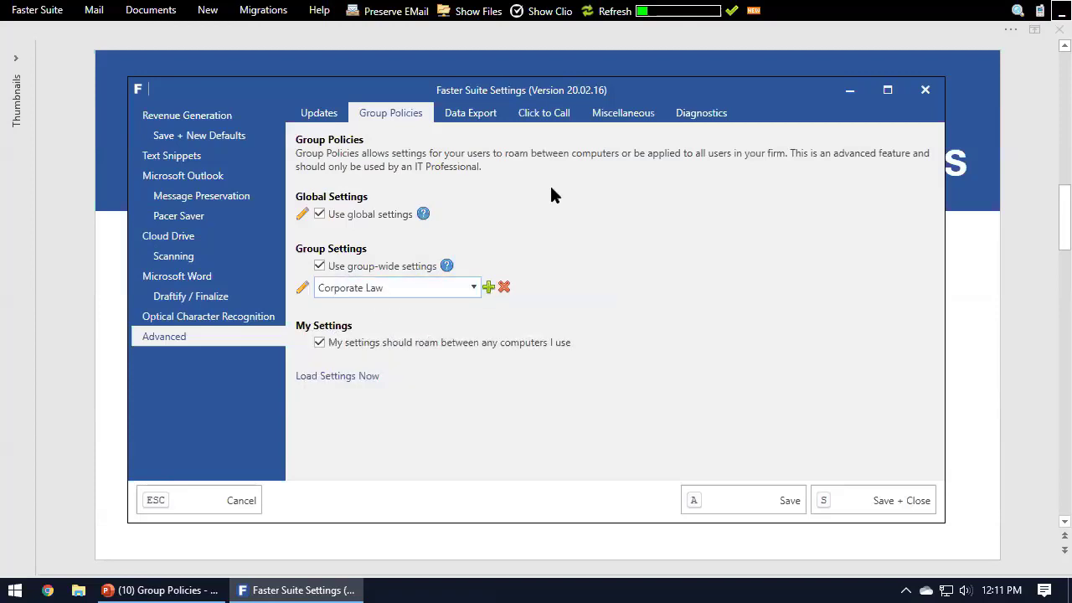
{"action": "left_click", "coordinate": [302, 216]}
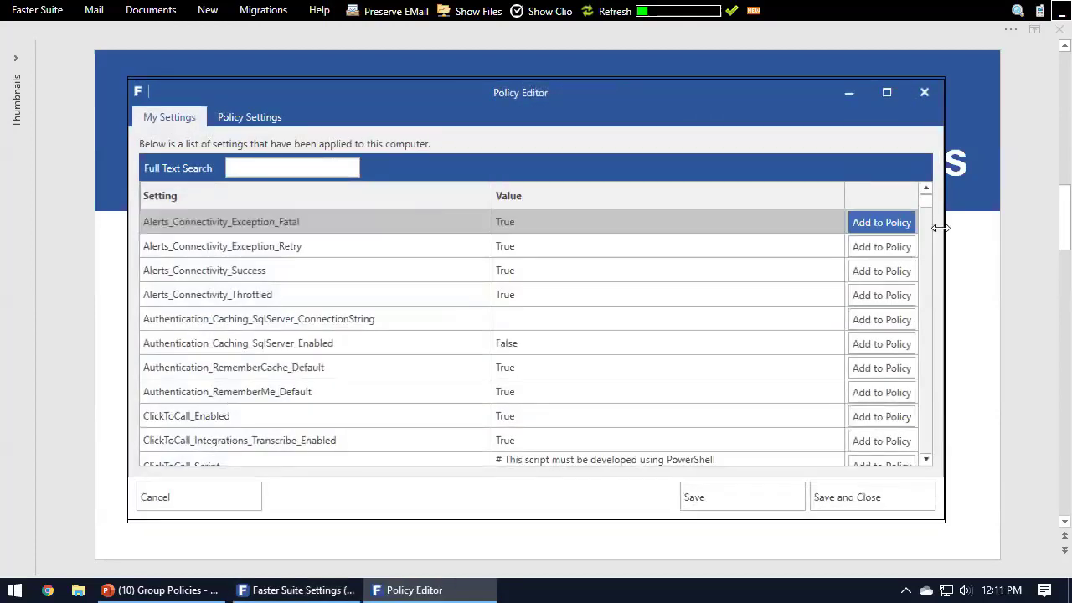
Step: Look through the settings applied to this computer in the policy editor, then save and close it and save the settings
{"action": "left_click_drag", "start_coordinate": [926, 208], "coordinate": [925, 370]}
{"action": "left_click_drag", "start_coordinate": [925, 315], "coordinate": [924, 193]}
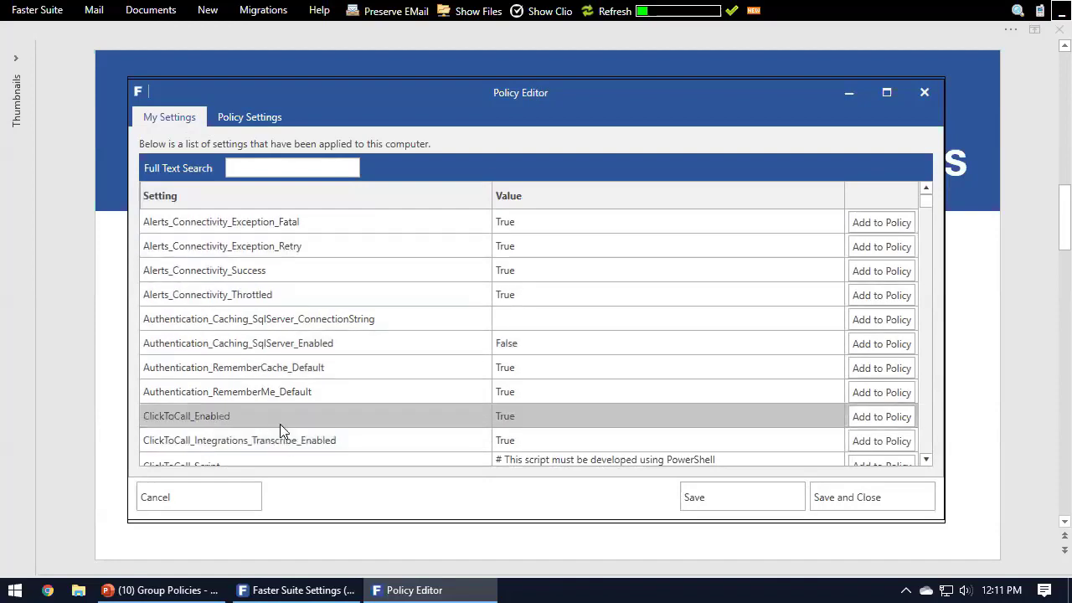
{"action": "mouse_move", "coordinate": [926, 201]}
{"action": "left_mouse_down"}
{"action": "mouse_move", "coordinate": [927, 429]}
{"action": "mouse_move", "coordinate": [931, 201]}
{"action": "left_mouse_up"}
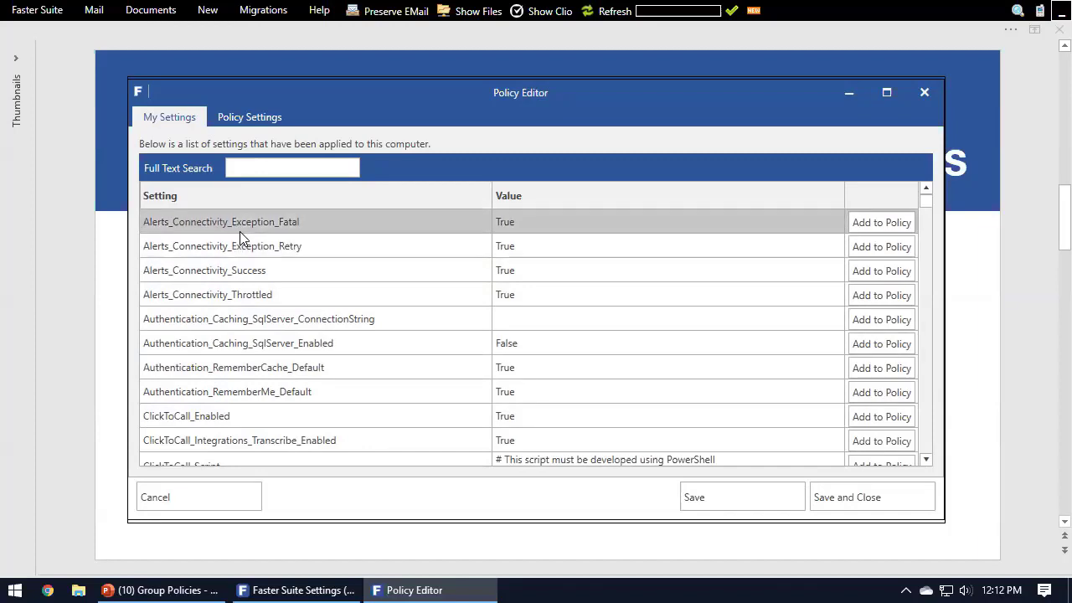
{"action": "mouse_move", "coordinate": [926, 201]}
{"action": "left_mouse_down"}
{"action": "mouse_move", "coordinate": [926, 442]}
{"action": "mouse_move", "coordinate": [925, 201]}
{"action": "left_mouse_up"}
{"action": "mouse_move", "coordinate": [923, 208]}
{"action": "left_mouse_down"}
{"action": "mouse_move", "coordinate": [929, 252]}
{"action": "mouse_move", "coordinate": [928, 193]}
{"action": "left_mouse_up"}
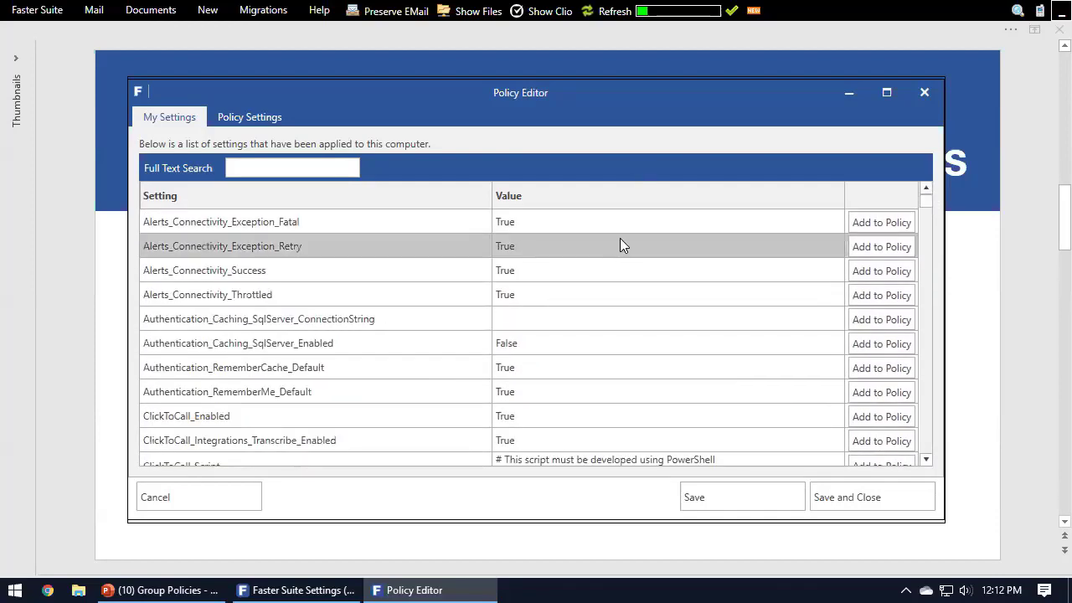
{"action": "left_click", "coordinate": [827, 498]}
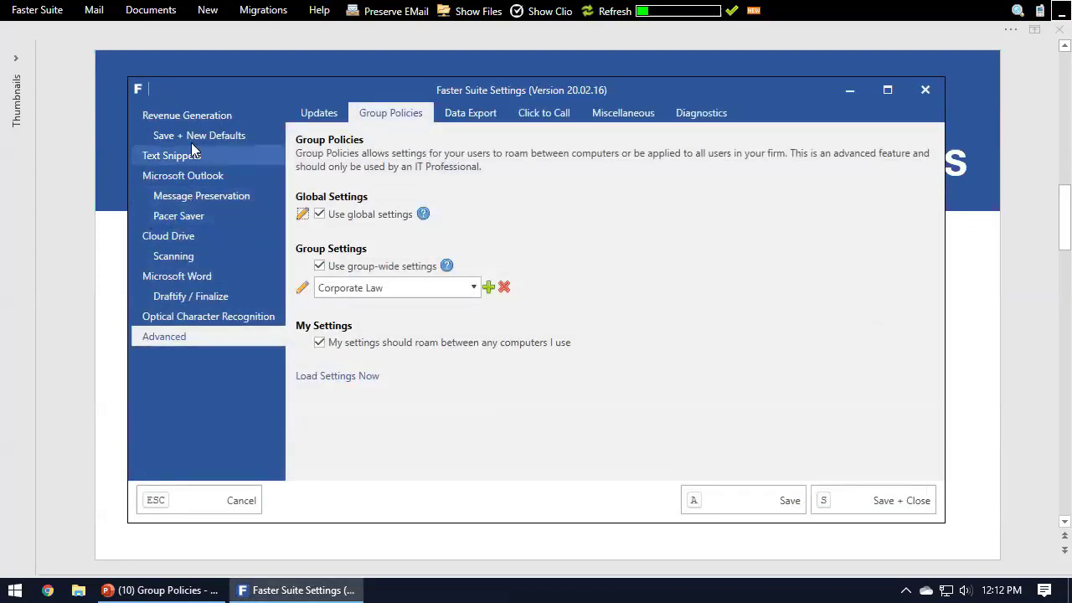
{"action": "left_click", "coordinate": [739, 495]}
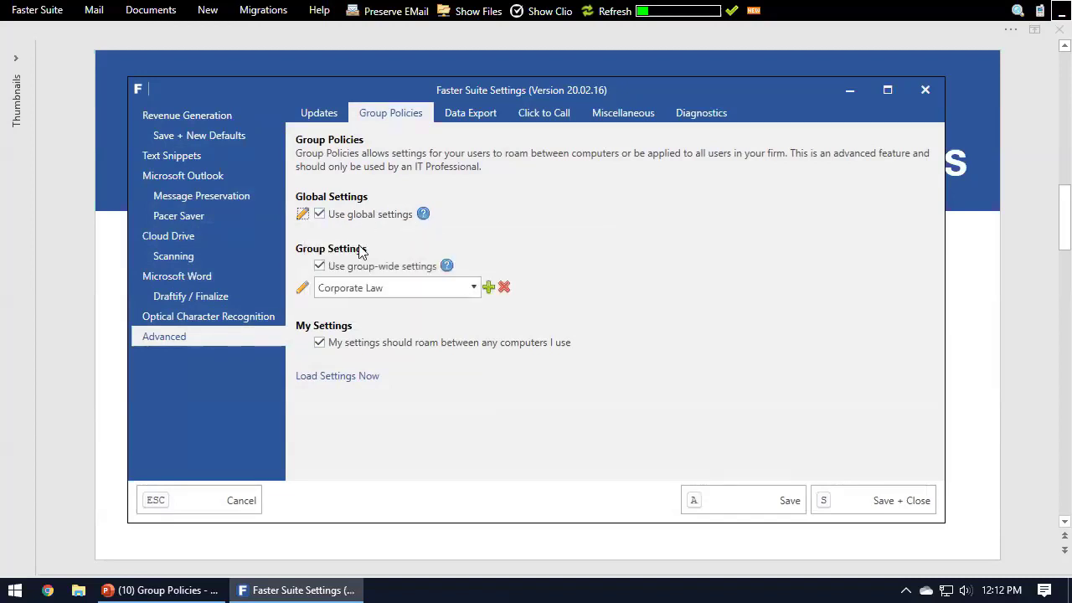
Step: Set the Clio Drive letter to F:\ in the Cloud Drive drive mapping and save the settings
{"action": "left_click", "coordinate": [215, 237]}
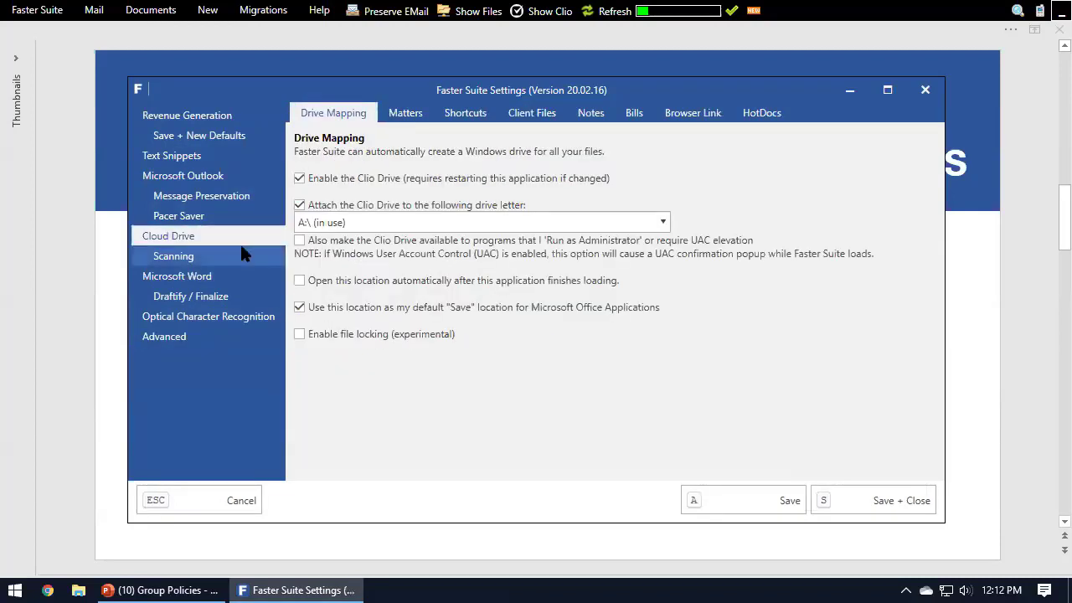
{"action": "left_click", "coordinate": [199, 338]}
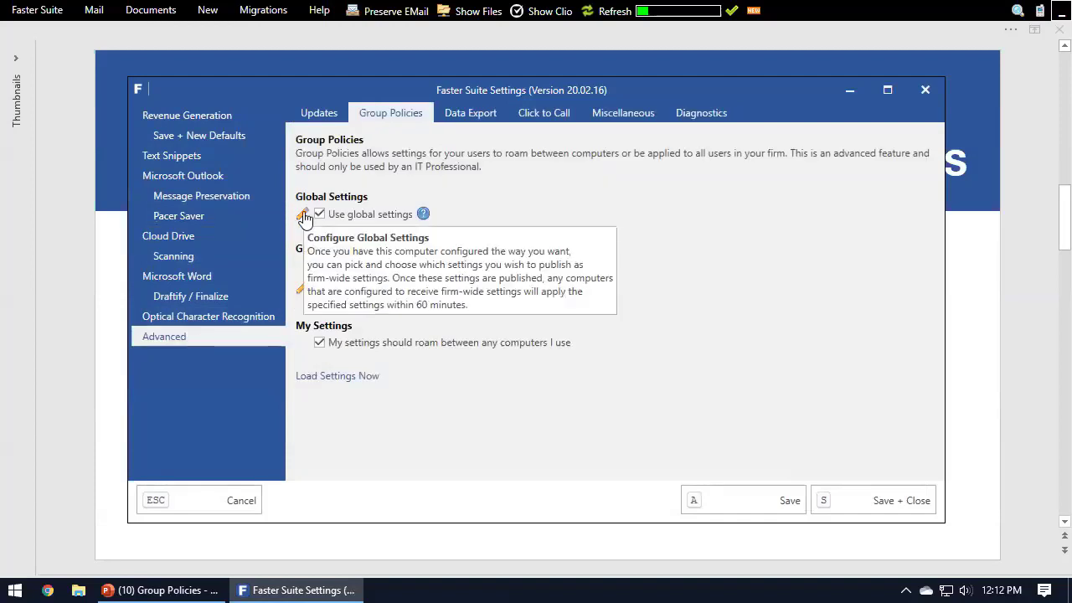
{"action": "left_click", "coordinate": [201, 235]}
{"action": "left_click", "coordinate": [331, 224]}
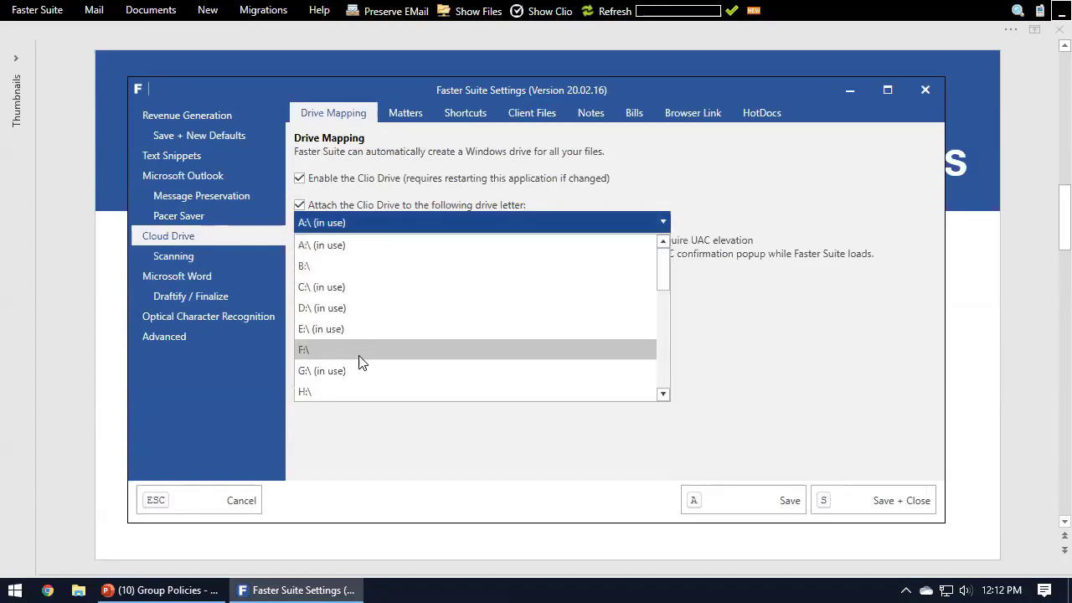
{"action": "left_click", "coordinate": [362, 354]}
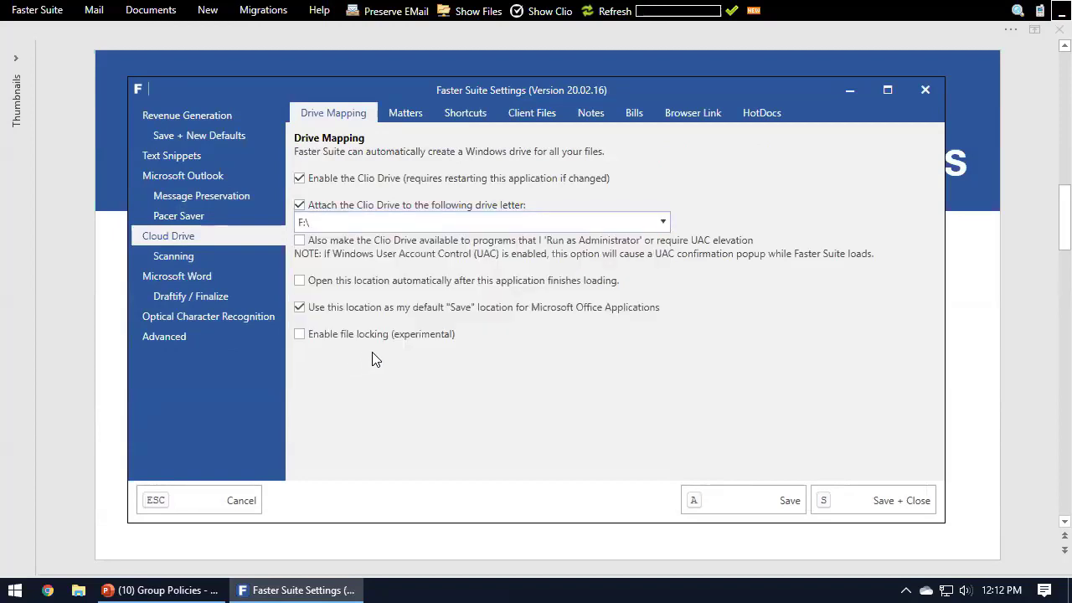
{"action": "left_click", "coordinate": [750, 490]}
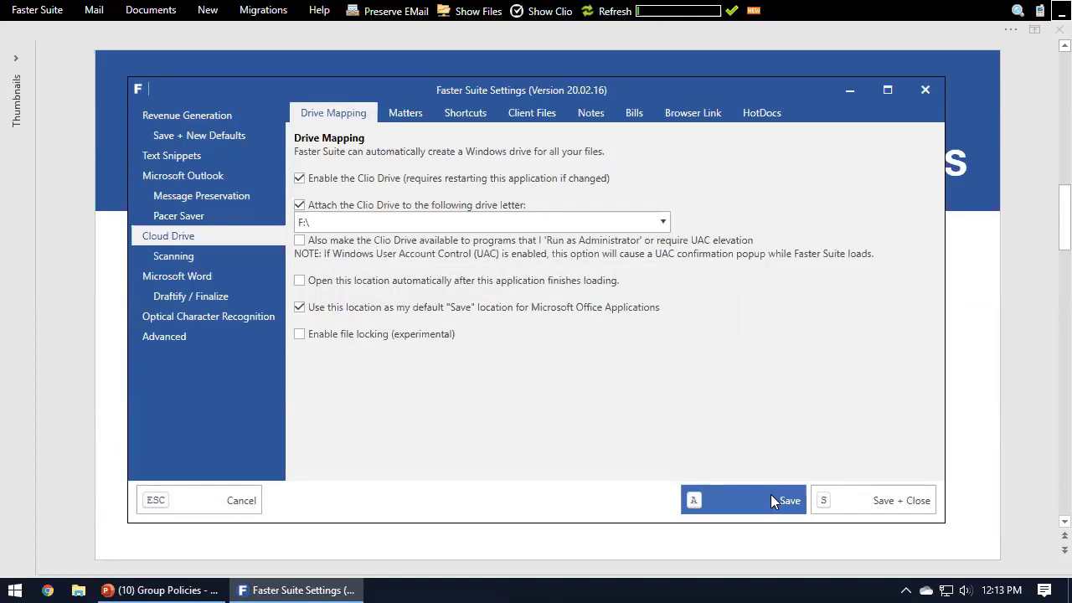
Step: Set the Clio Drive letter back to A:\ and save the settings
{"action": "left_click", "coordinate": [658, 226]}
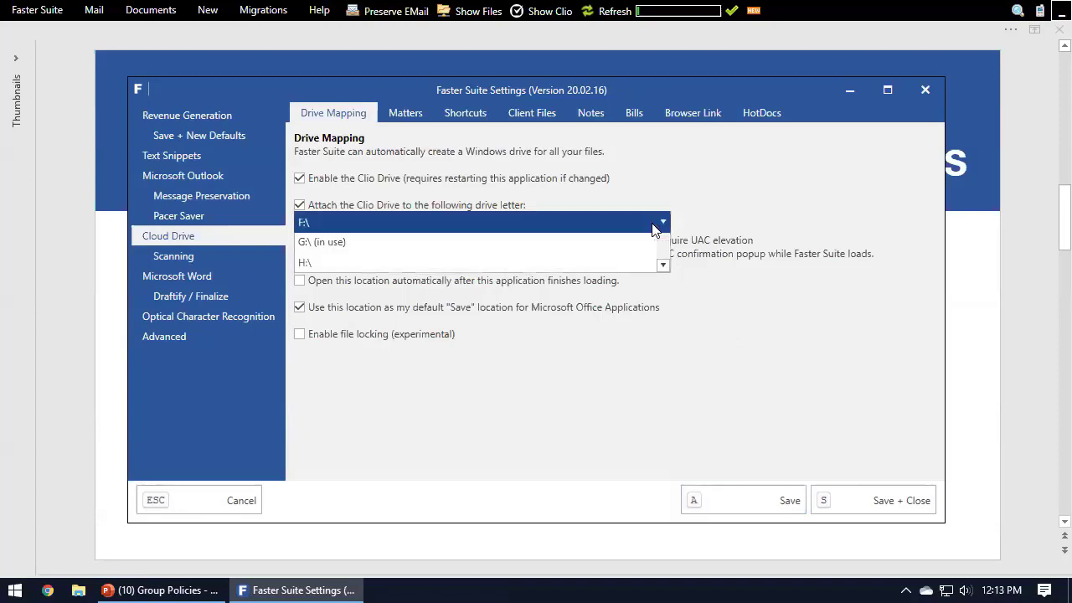
{"action": "left_click", "coordinate": [586, 243]}
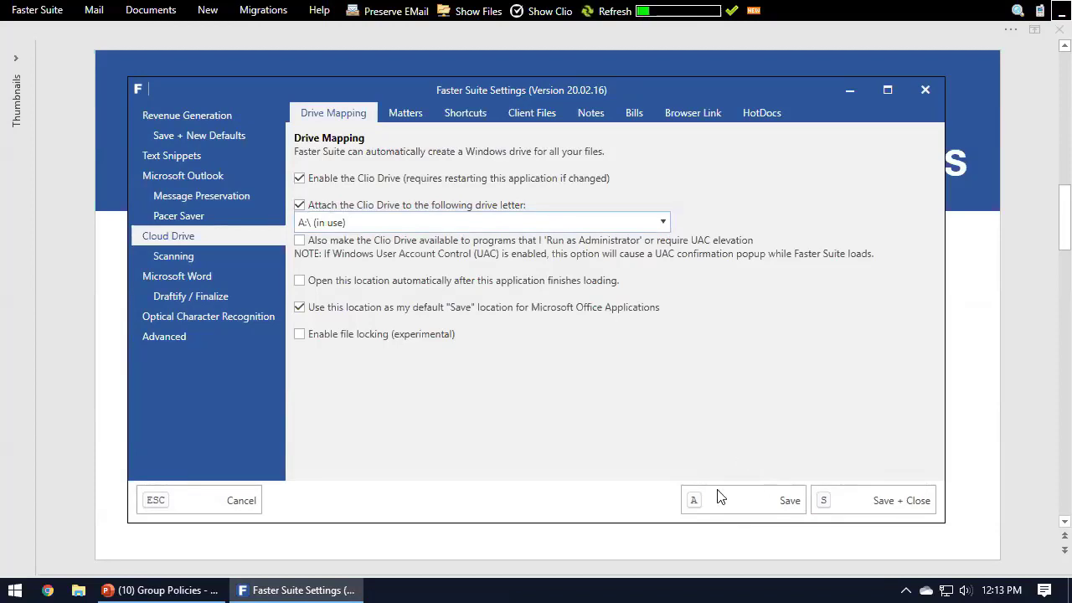
{"action": "left_click", "coordinate": [725, 495]}
Step: Return to the advanced group policies, reopen the policy editor for the global settings and move it aside
{"action": "left_click", "coordinate": [205, 335]}
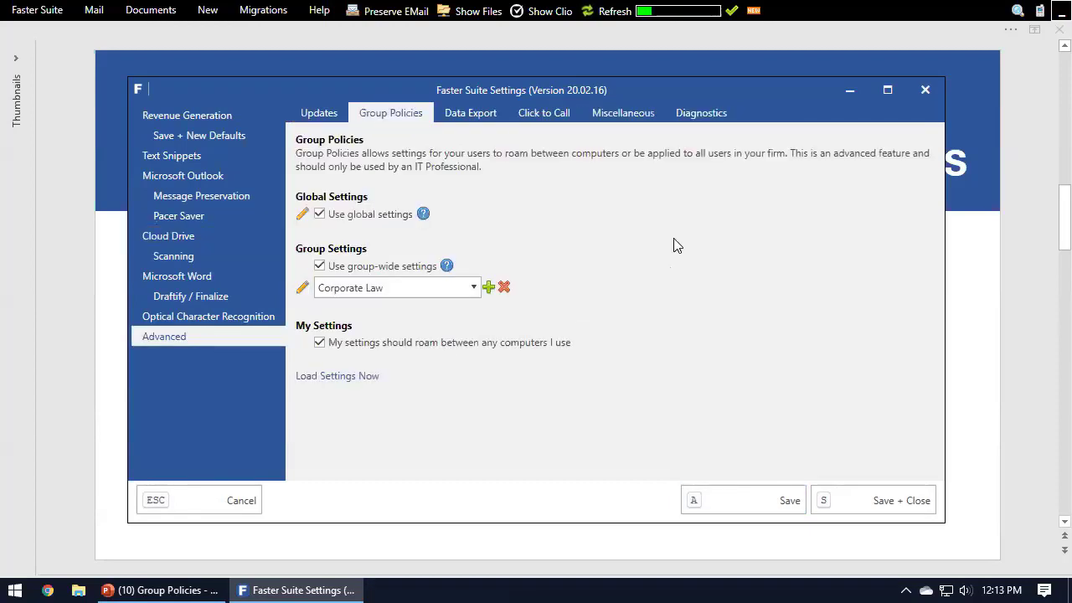
{"action": "left_click", "coordinate": [302, 215]}
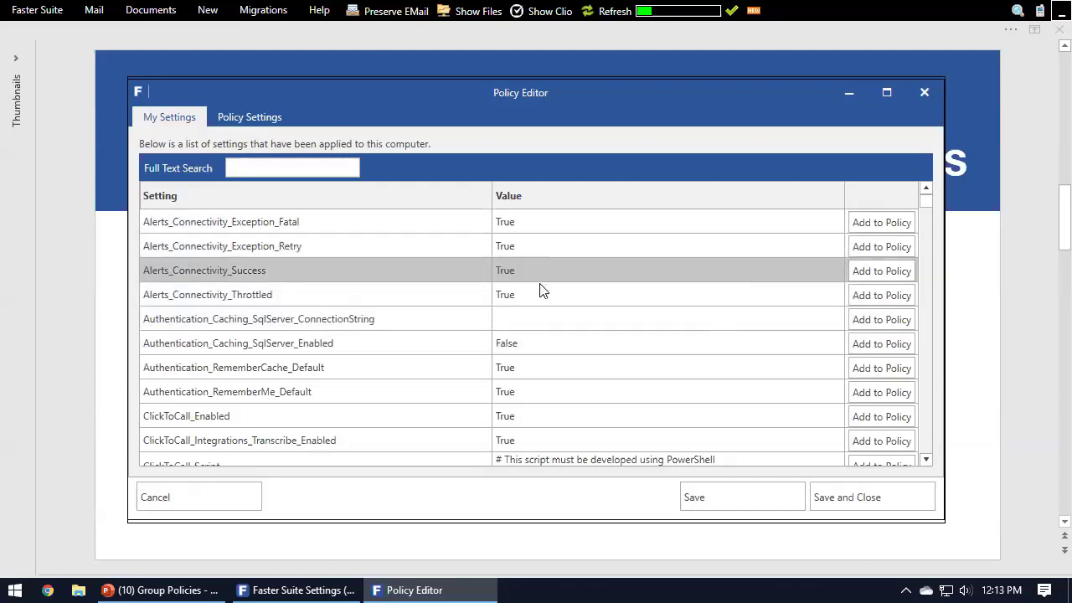
{"action": "left_click_drag", "start_coordinate": [550, 106], "coordinate": [795, 134]}
Step: Show the Cloud Drive settings behind the policy editor, then return to the editor's list of applied settings
{"action": "left_click", "coordinate": [168, 235]}
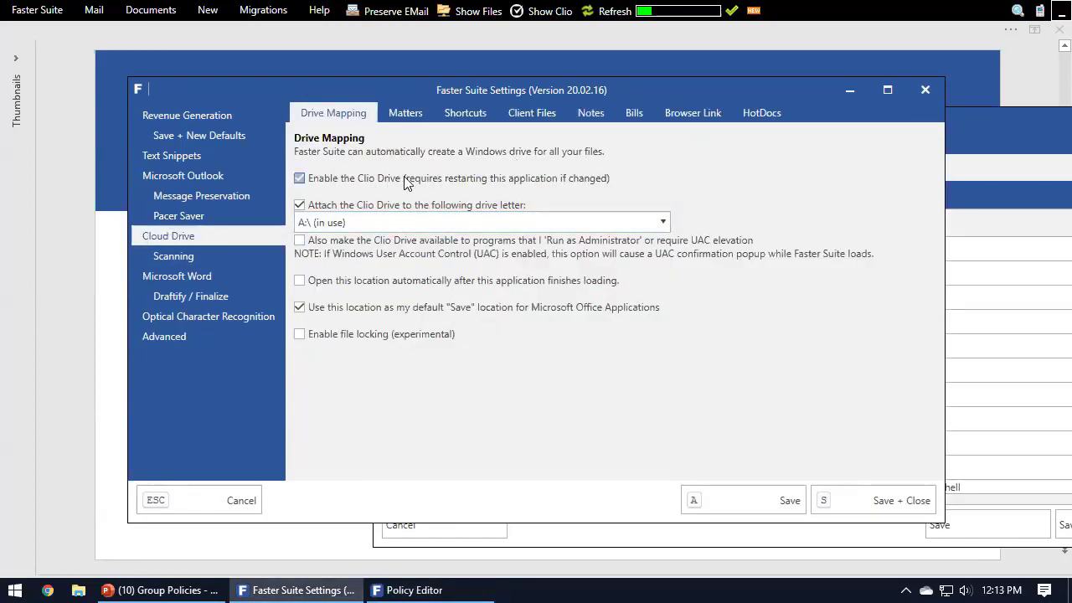
{"action": "left_click", "coordinate": [957, 125]}
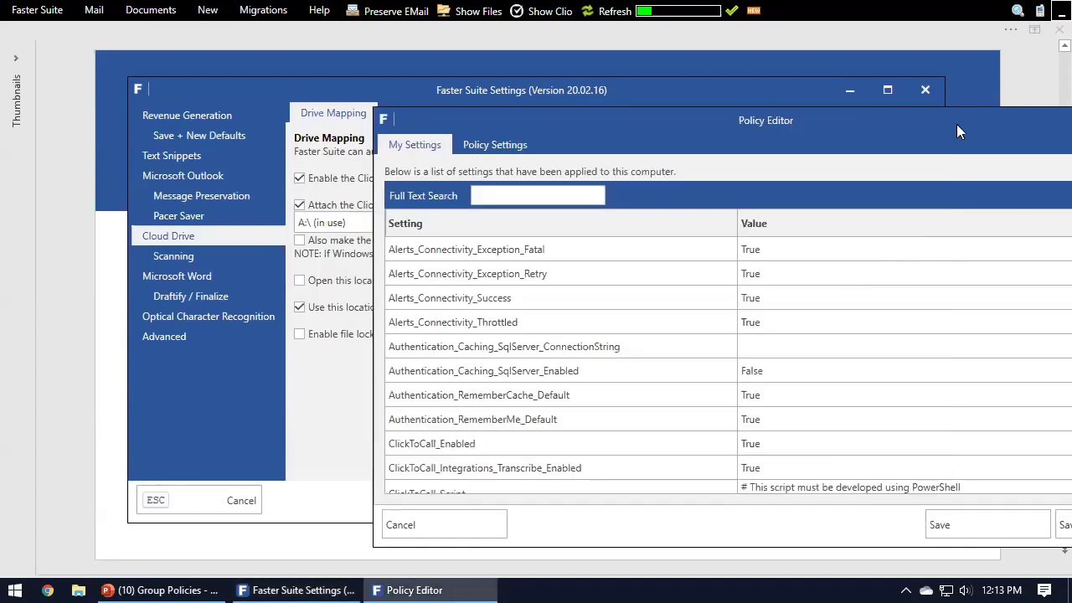
{"action": "left_click_drag", "start_coordinate": [972, 123], "coordinate": [1010, 82]}
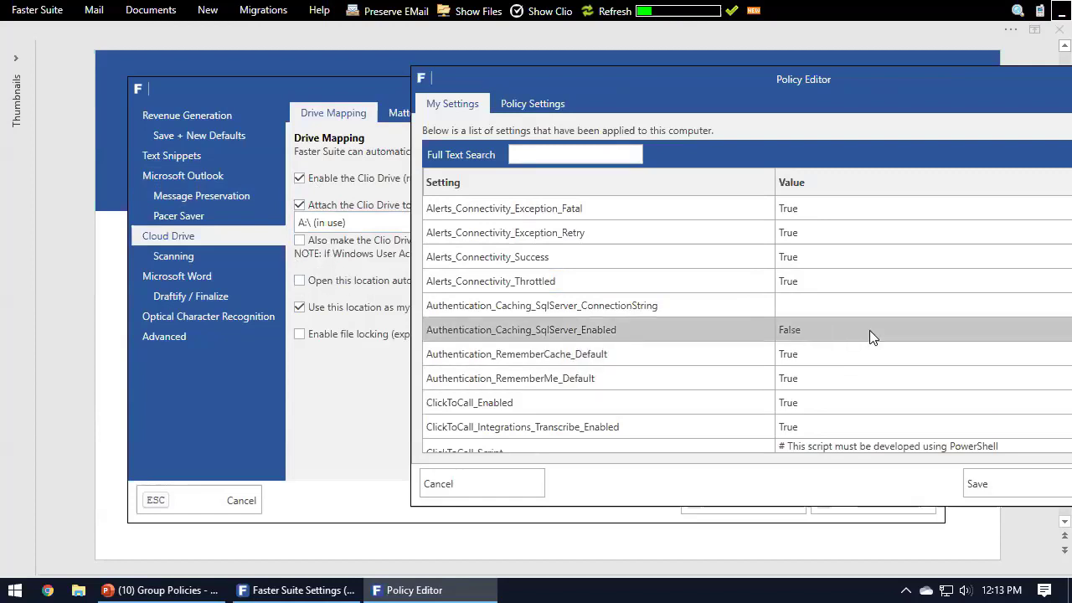
{"action": "left_click_drag", "start_coordinate": [875, 83], "coordinate": [618, 60]}
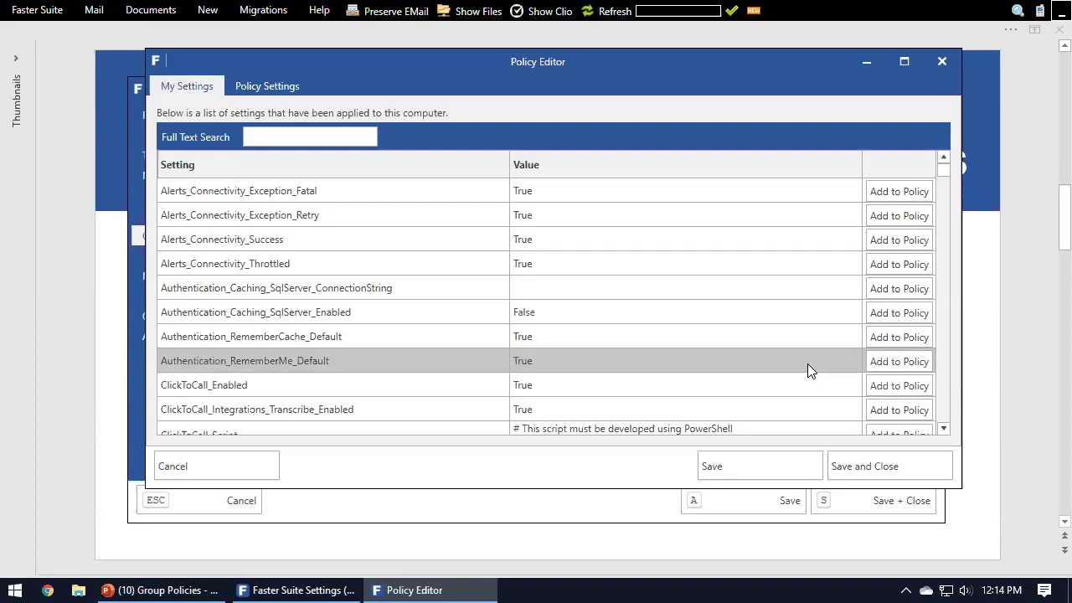
{"action": "mouse_move", "coordinate": [942, 171]}
{"action": "left_mouse_down"}
{"action": "mouse_move", "coordinate": [948, 355]}
{"action": "mouse_move", "coordinate": [950, 155]}
{"action": "left_mouse_up"}
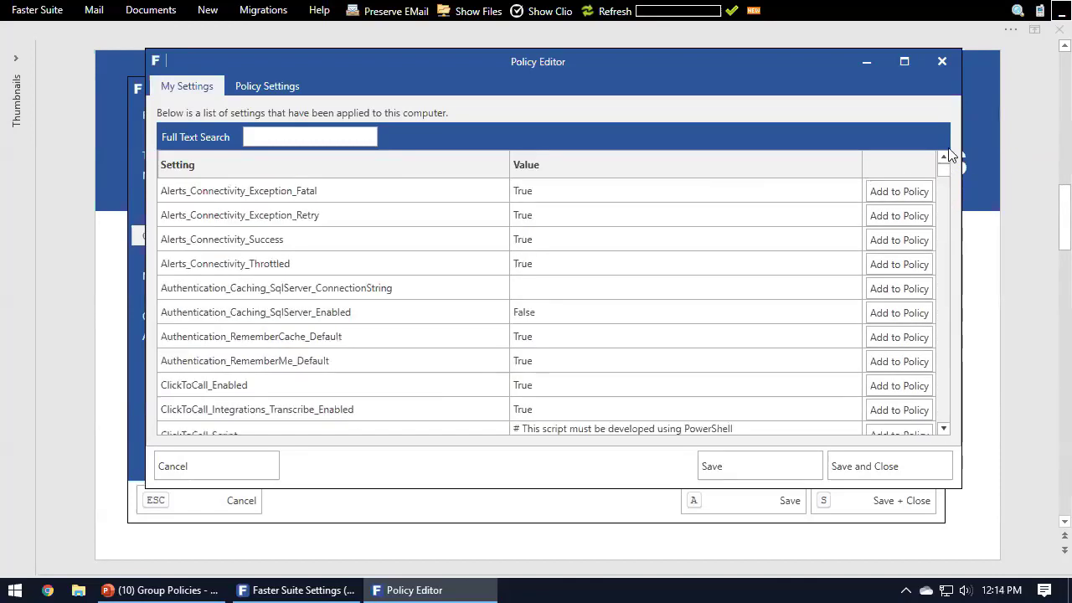
Step: Search the applied settings for "letter", then clear the search
{"action": "left_click", "coordinate": [331, 139]}
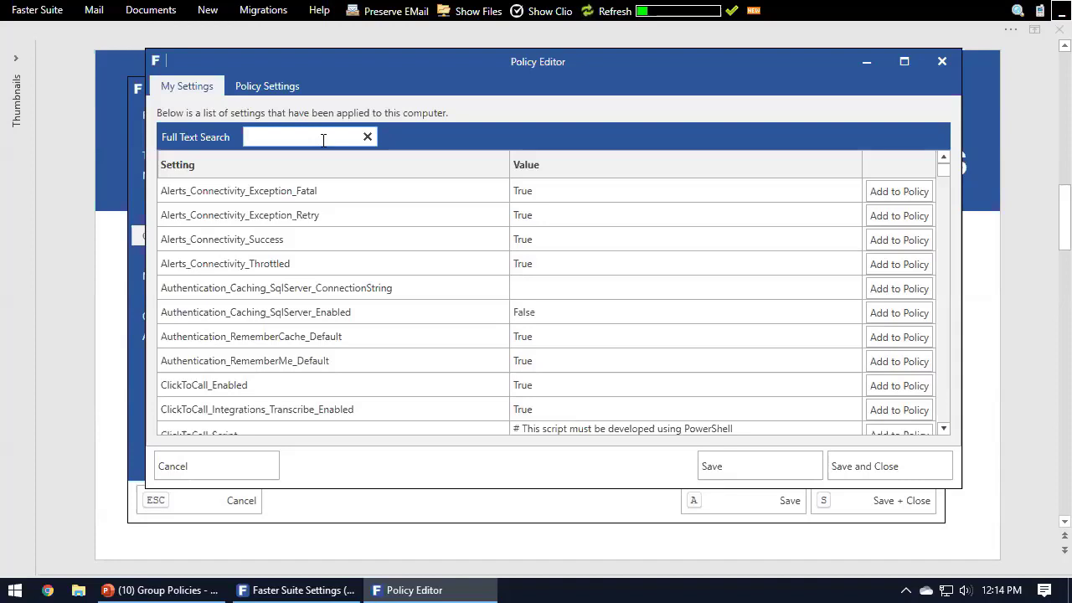
{"action": "type", "text": "letter"}
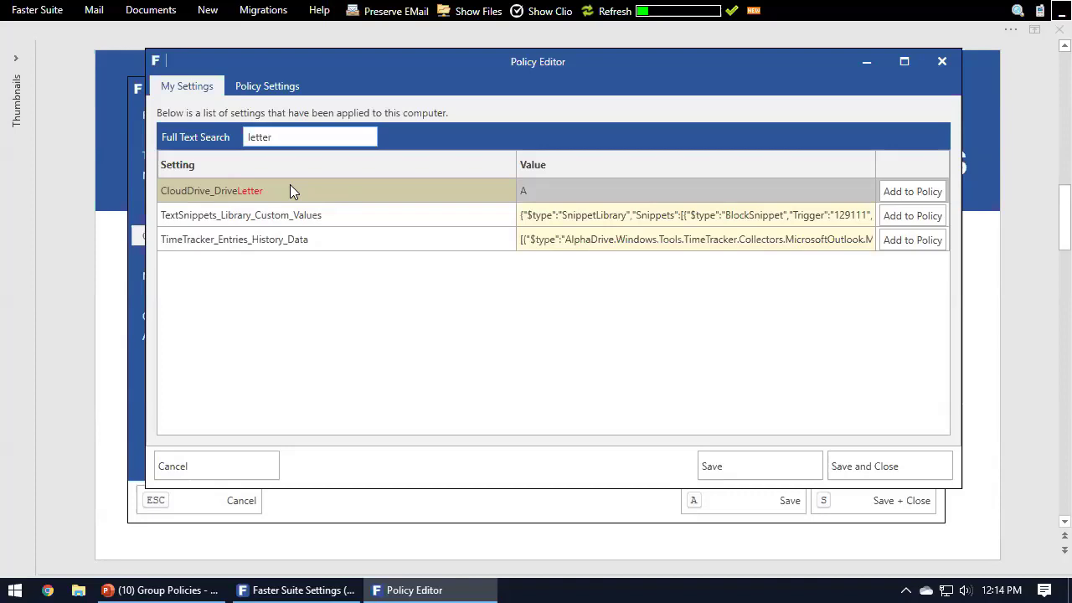
{"action": "key", "text": "BackSpace"}
{"action": "key", "text": "BackSpace"}
{"action": "key", "text": "BackSpace"}
{"action": "key", "text": "BackSpace"}
{"action": "key", "text": "BackSpace"}
{"action": "key", "text": "BackSpace"}
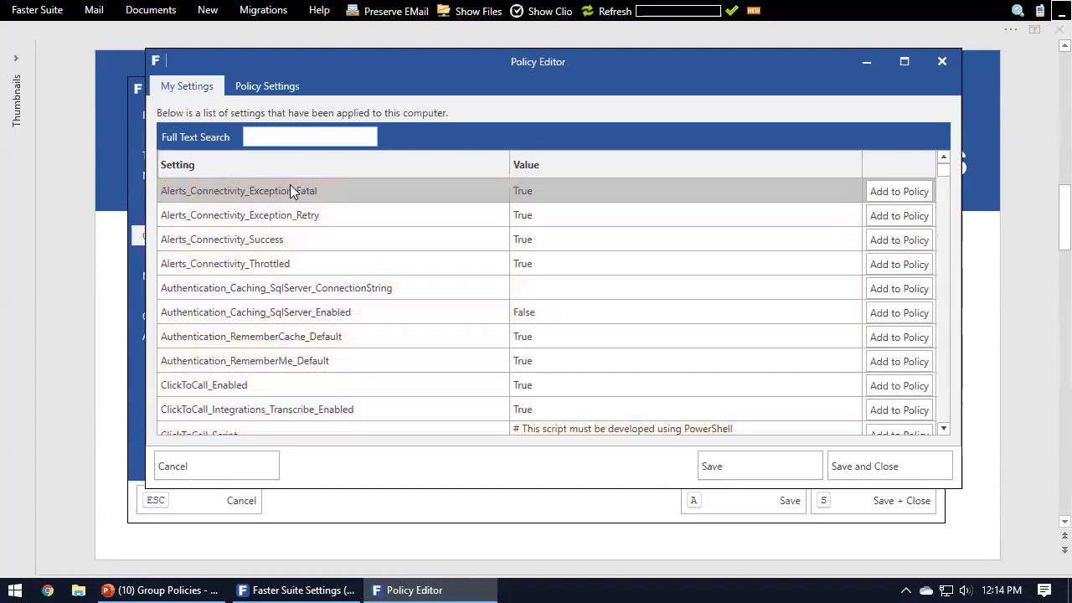
Step: Search the applied settings for "cloud drive" and look through the matching settings and their values
{"action": "type", "text": "cloud drive"}
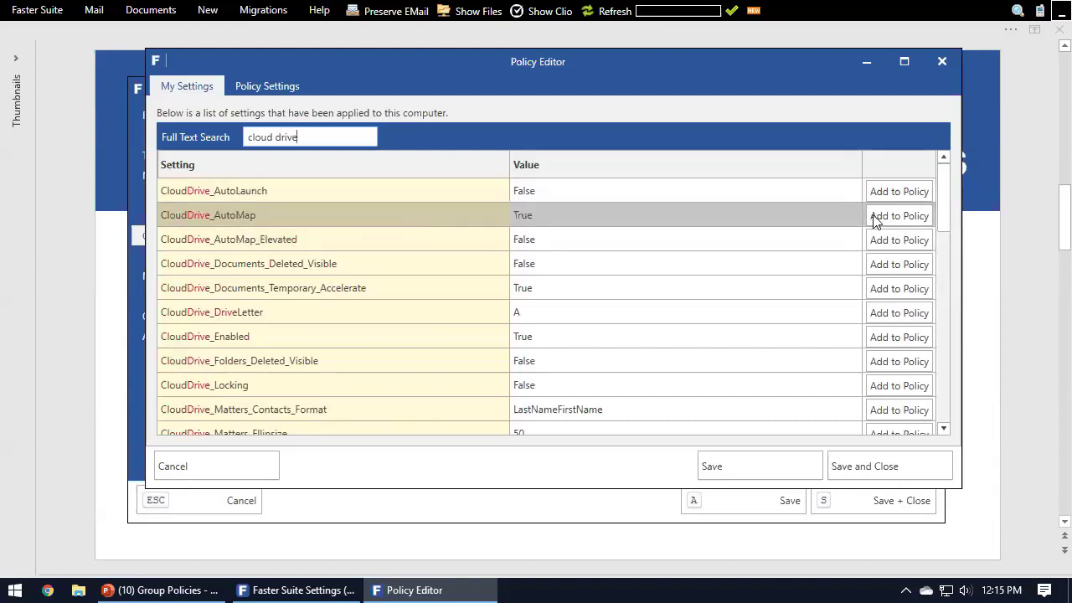
{"action": "mouse_move", "coordinate": [943, 189]}
{"action": "left_mouse_down"}
{"action": "mouse_move", "coordinate": [950, 403]}
{"action": "mouse_move", "coordinate": [935, 201]}
{"action": "mouse_move", "coordinate": [938, 407]}
{"action": "mouse_move", "coordinate": [947, 172]}
{"action": "left_mouse_up"}
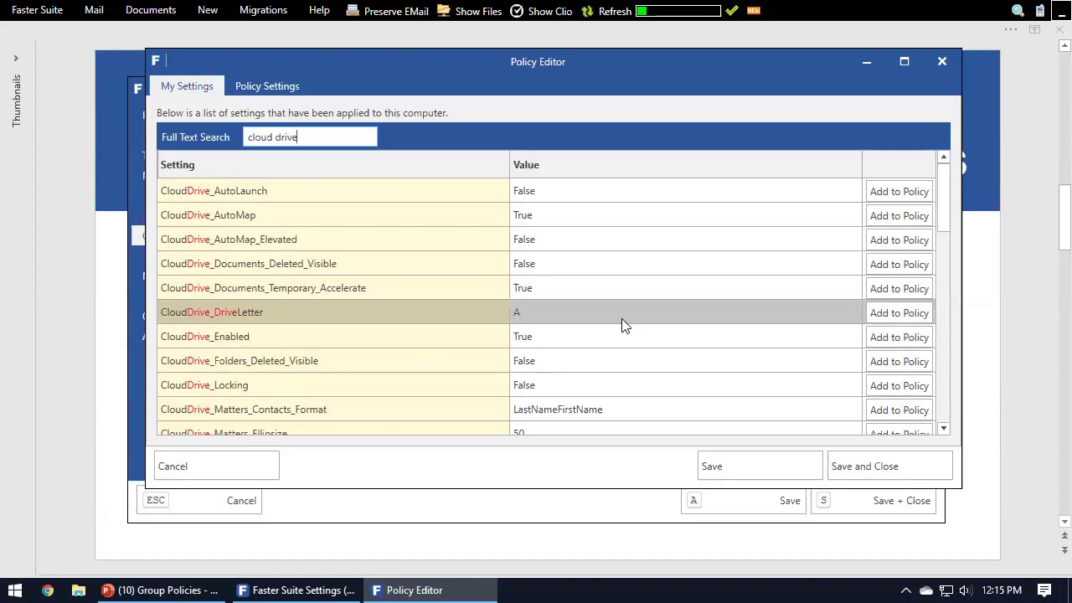
{"action": "left_click", "coordinate": [522, 311]}
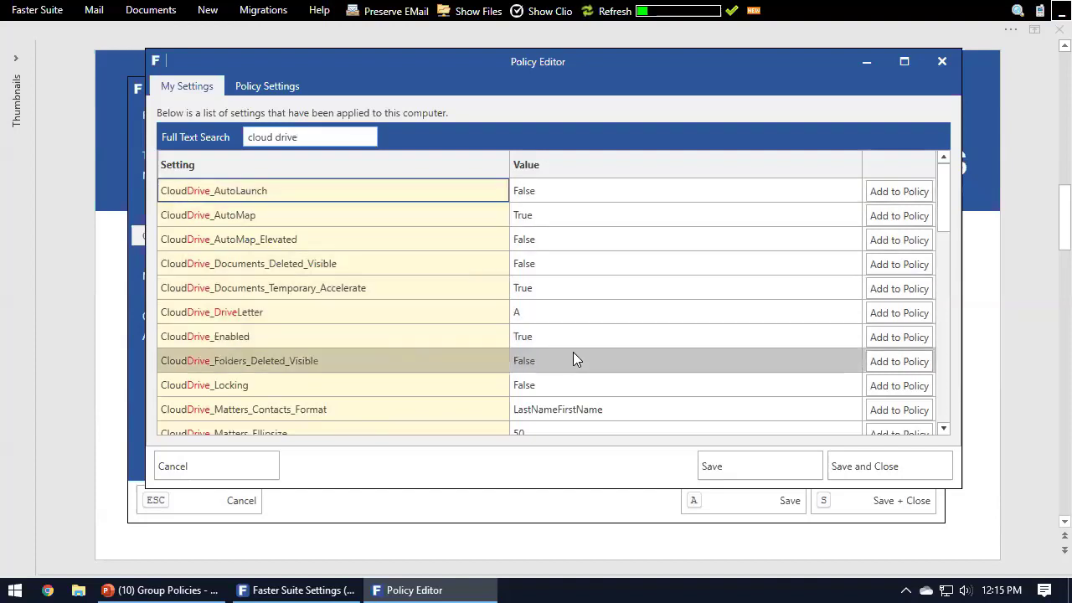
{"action": "scroll", "coordinate": [580, 348], "scroll_direction": "down", "scroll_amount": 1}
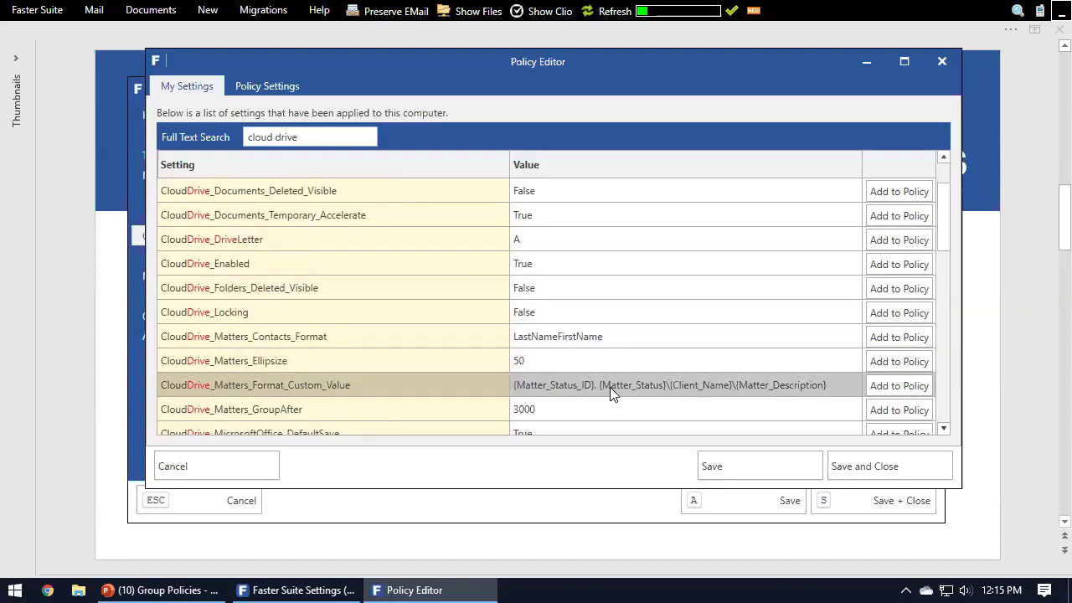
Step: Search the applied settings for "custom value format" to find the matter format settings, then clear the search
{"action": "left_click", "coordinate": [335, 136]}
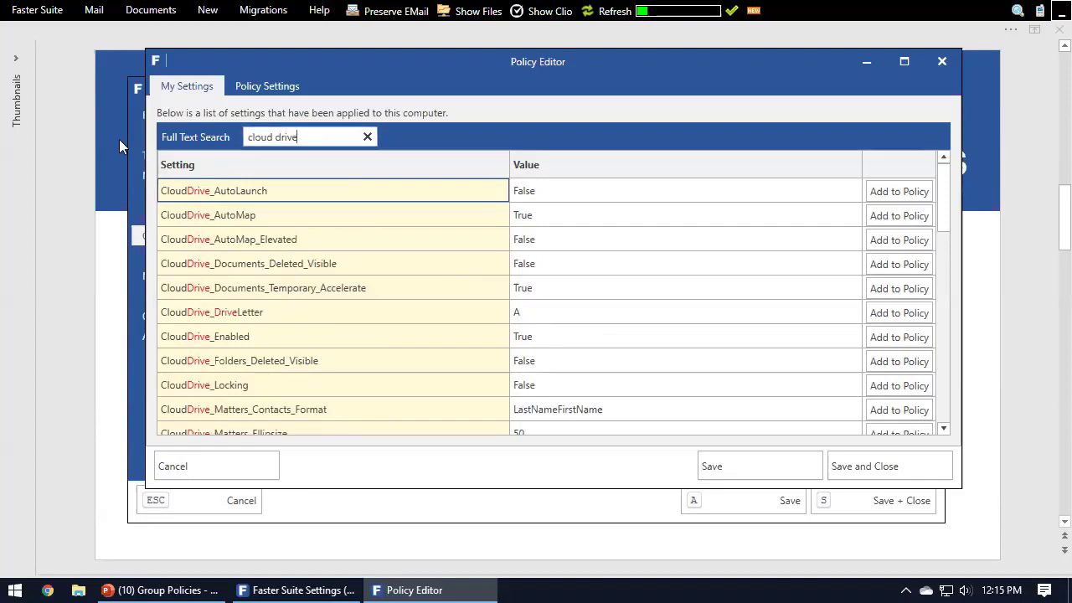
{"action": "key", "text": "ctrl+a"}
{"action": "type", "text": "custom"}
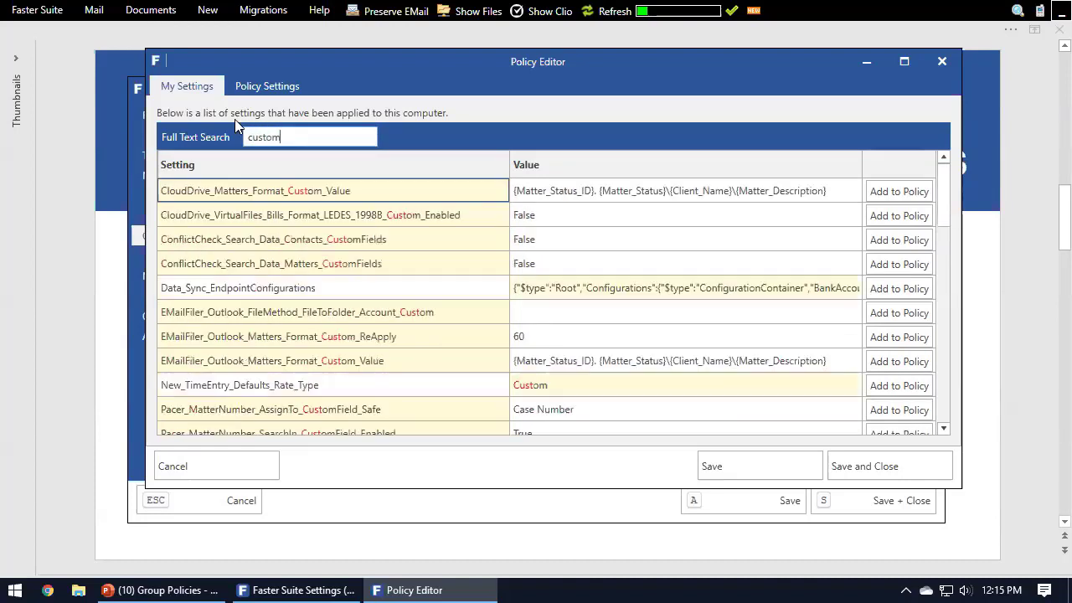
{"action": "type", "text": " value format"}
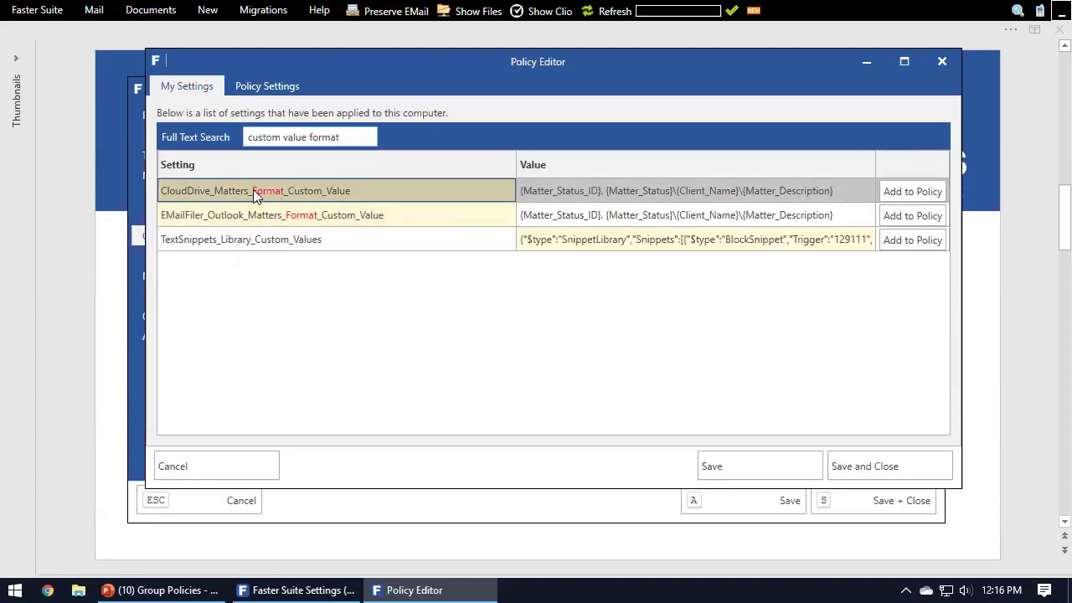
{"action": "left_click", "coordinate": [366, 136]}
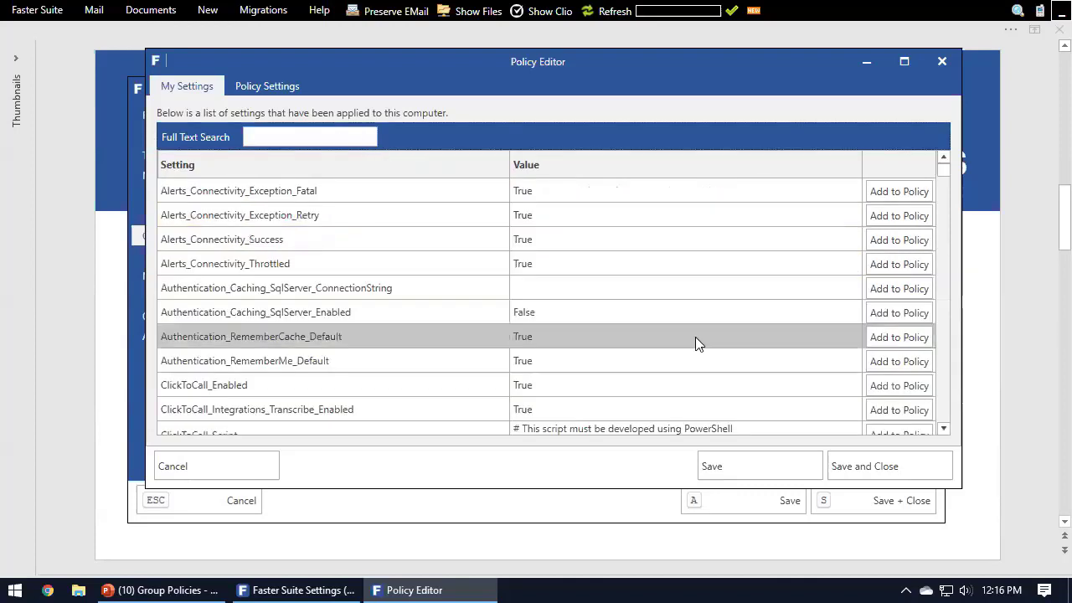
Step: Search the applied settings for "cloud drive" again and move the policy editor aside to compare with the Cloud Drive page
{"action": "left_click", "coordinate": [313, 138]}
{"action": "type", "text": "cloud drive"}
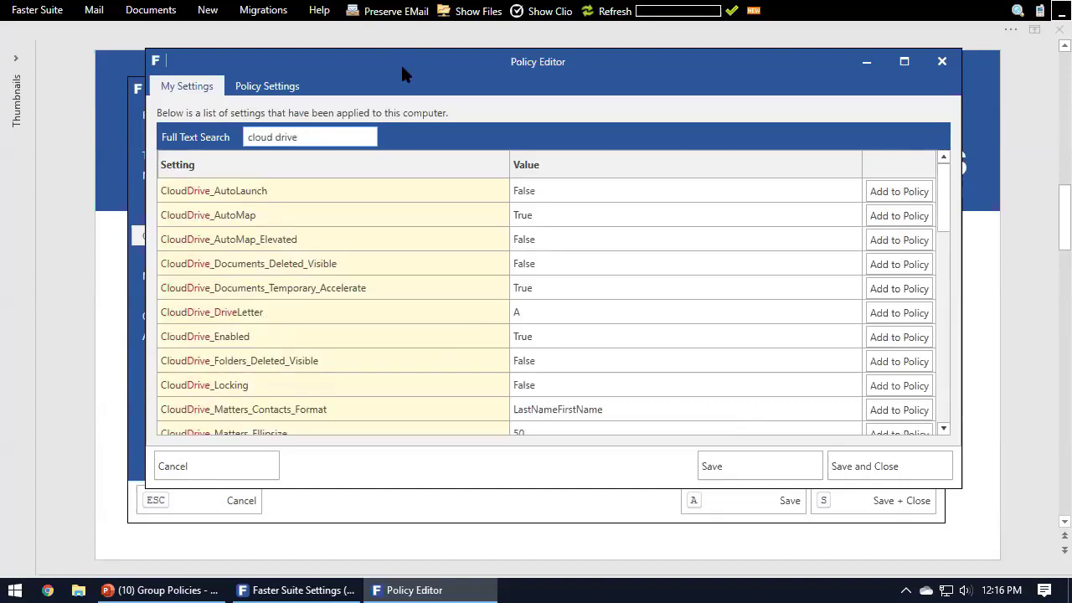
{"action": "left_click_drag", "start_coordinate": [402, 76], "coordinate": [901, 131]}
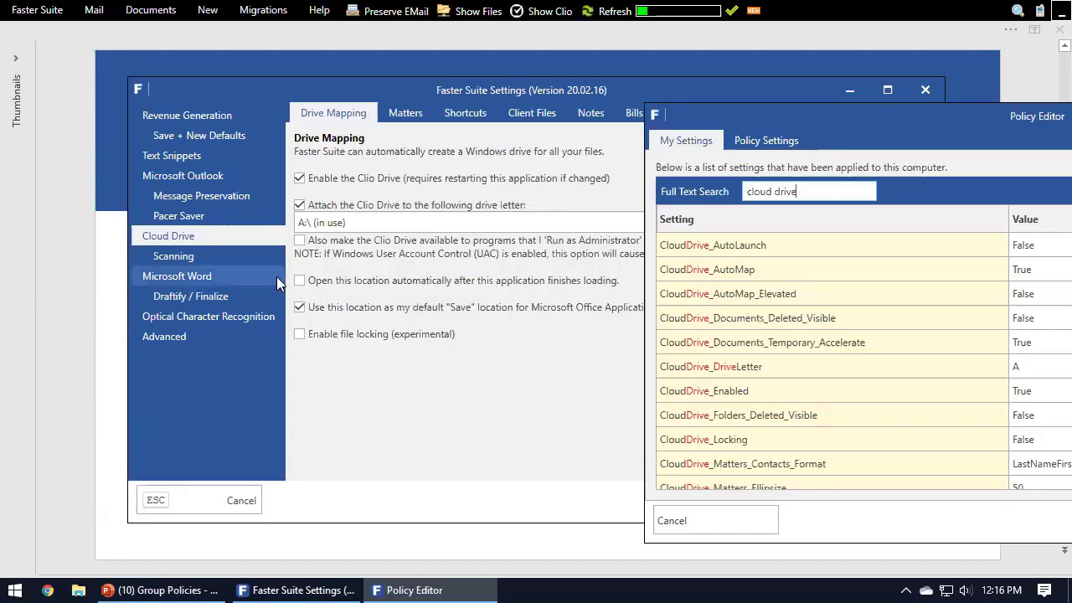
Step: Narrow the applied settings search to "cloud drive false" and look through the matching settings
{"action": "left_click_drag", "start_coordinate": [947, 113], "coordinate": [528, 45]}
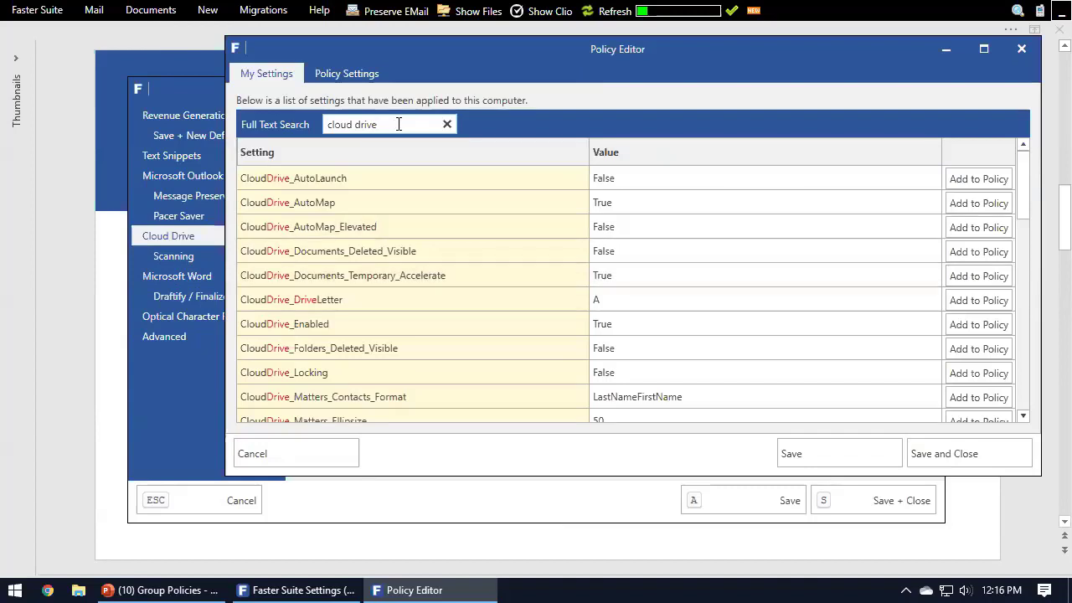
{"action": "type", "text": "fal"}
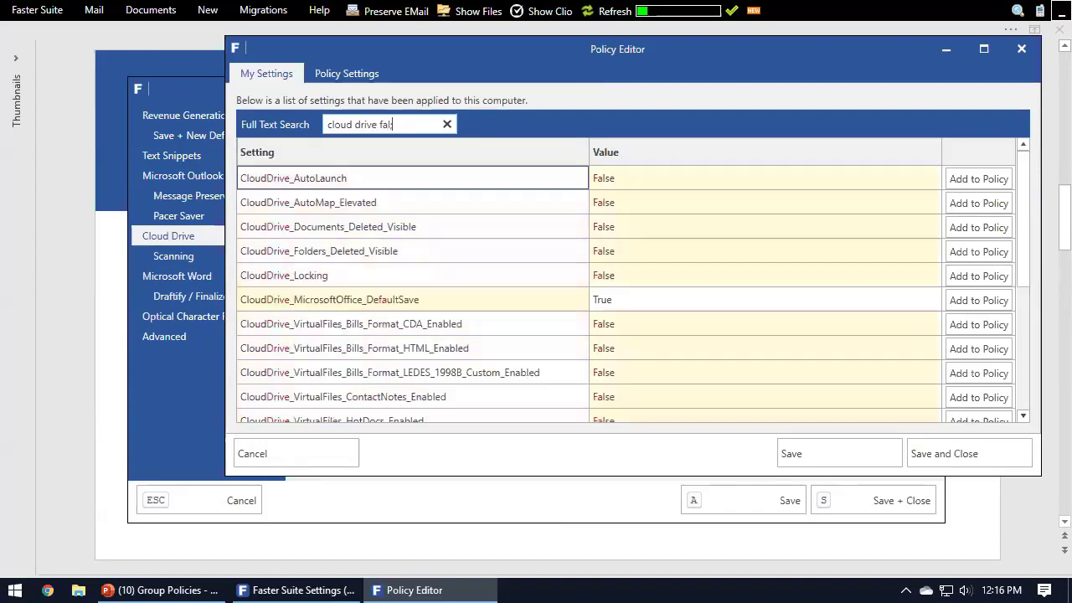
{"action": "type", "text": "se"}
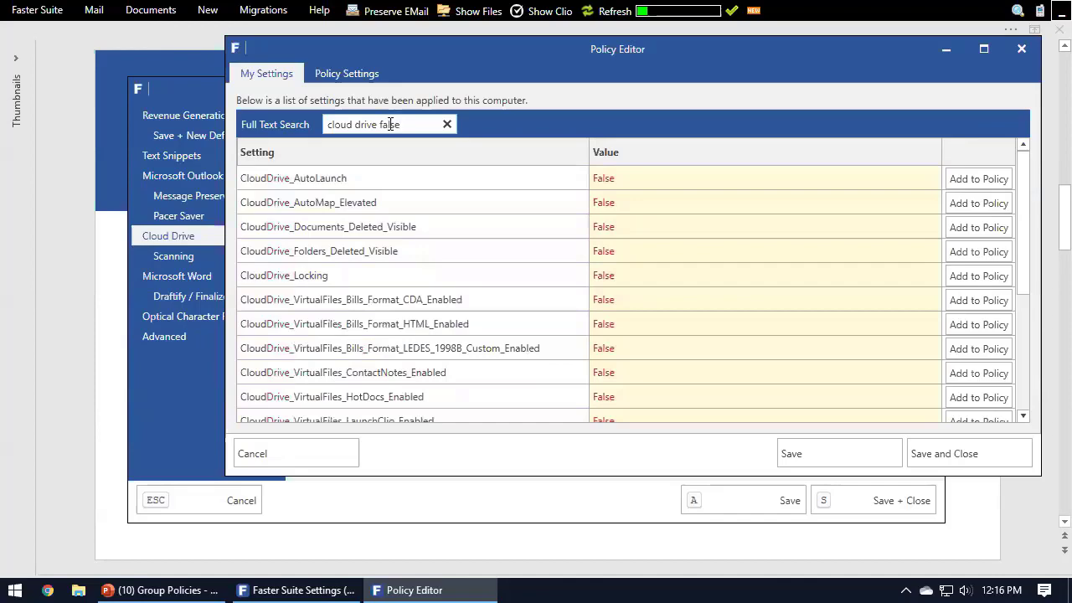
{"action": "left_click_drag", "start_coordinate": [1029, 166], "coordinate": [1008, 155]}
{"action": "left_click_drag", "start_coordinate": [432, 48], "coordinate": [475, 65]}
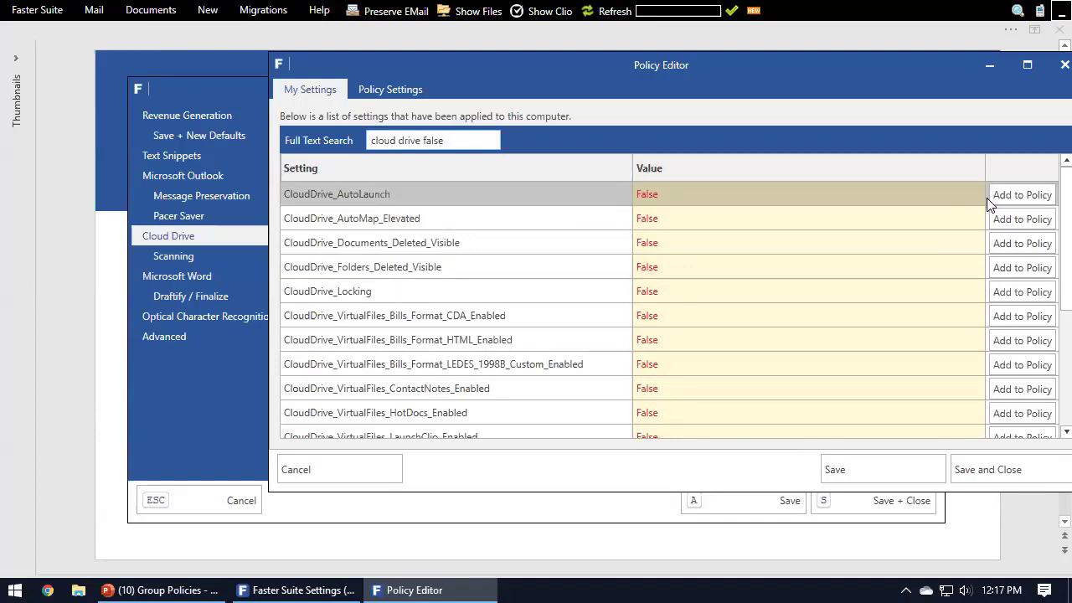
{"action": "left_click_drag", "start_coordinate": [917, 90], "coordinate": [837, 85]}
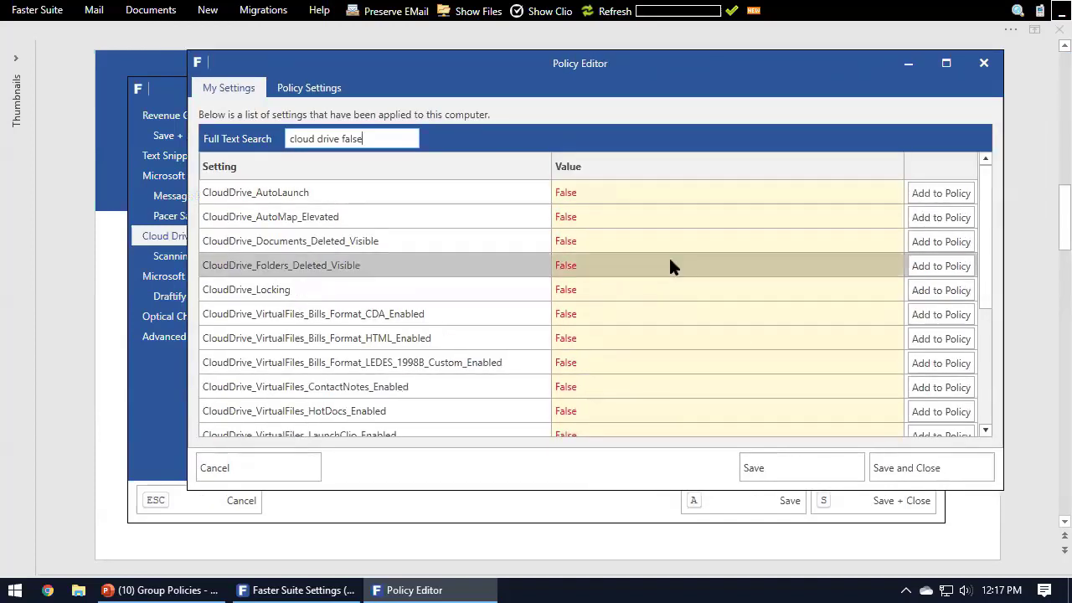
{"action": "scroll", "coordinate": [984, 209], "scroll_direction": "down", "scroll_amount": 1}
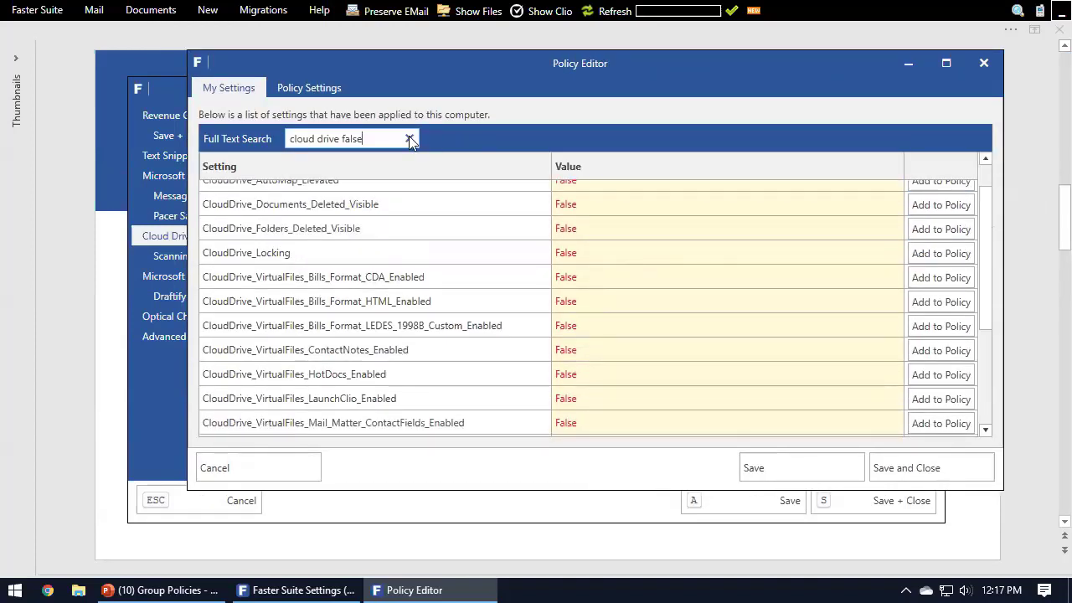
Step: Search the applied settings for "cloud drive letter" and add CloudDrive_DriveLetter with value A to the policy
{"action": "left_click", "coordinate": [409, 139]}
{"action": "mouse_move", "coordinate": [981, 172]}
{"action": "left_mouse_down"}
{"action": "mouse_move", "coordinate": [986, 353]}
{"action": "mouse_move", "coordinate": [984, 172]}
{"action": "left_mouse_up"}
{"action": "left_click", "coordinate": [376, 142]}
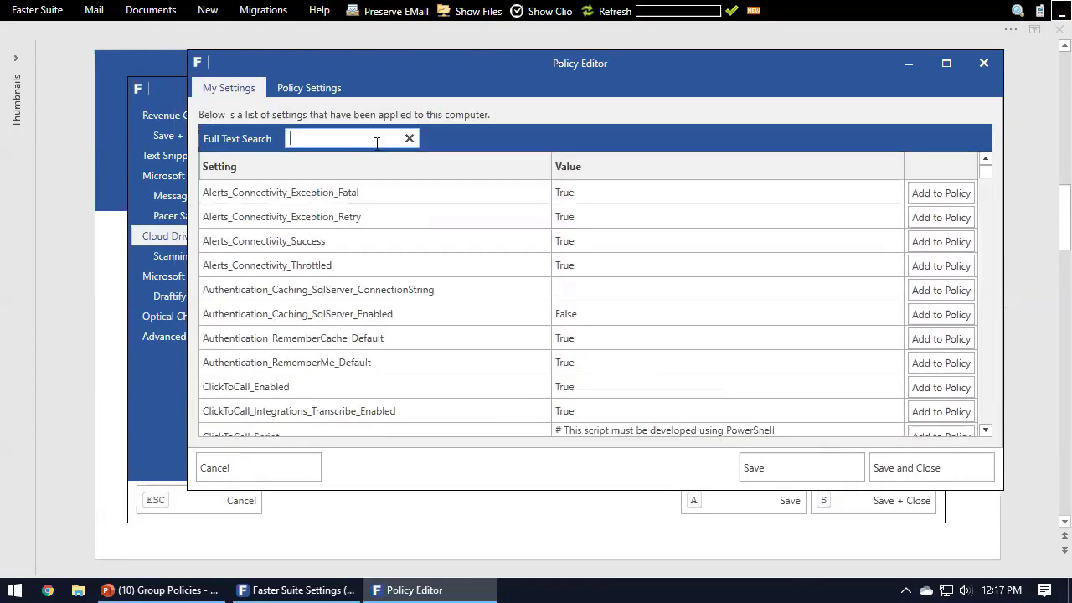
{"action": "type", "text": "cloud dri"}
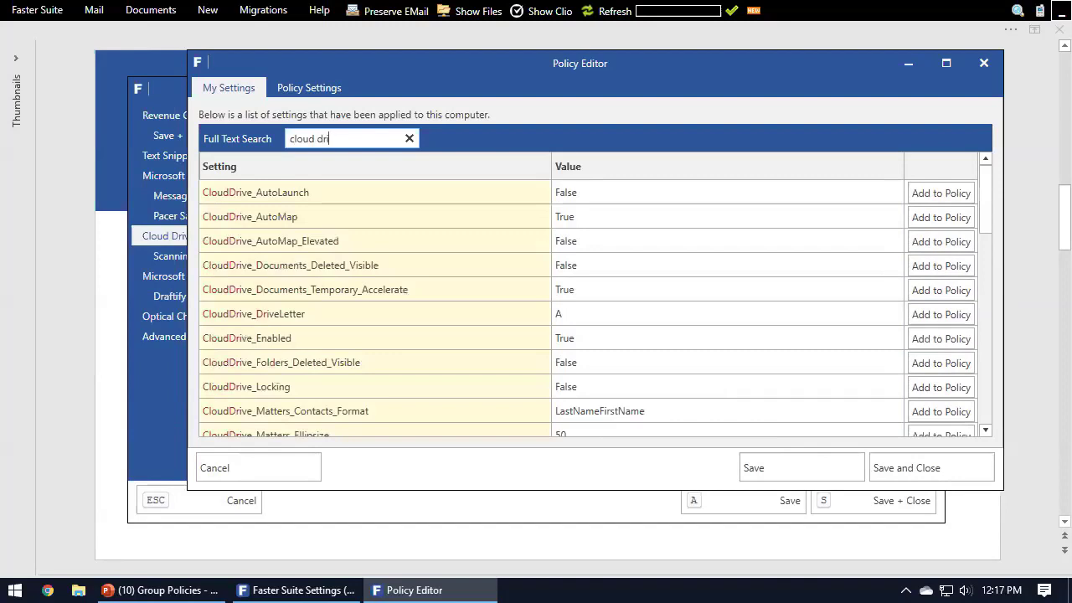
{"action": "type", "text": "ve letter"}
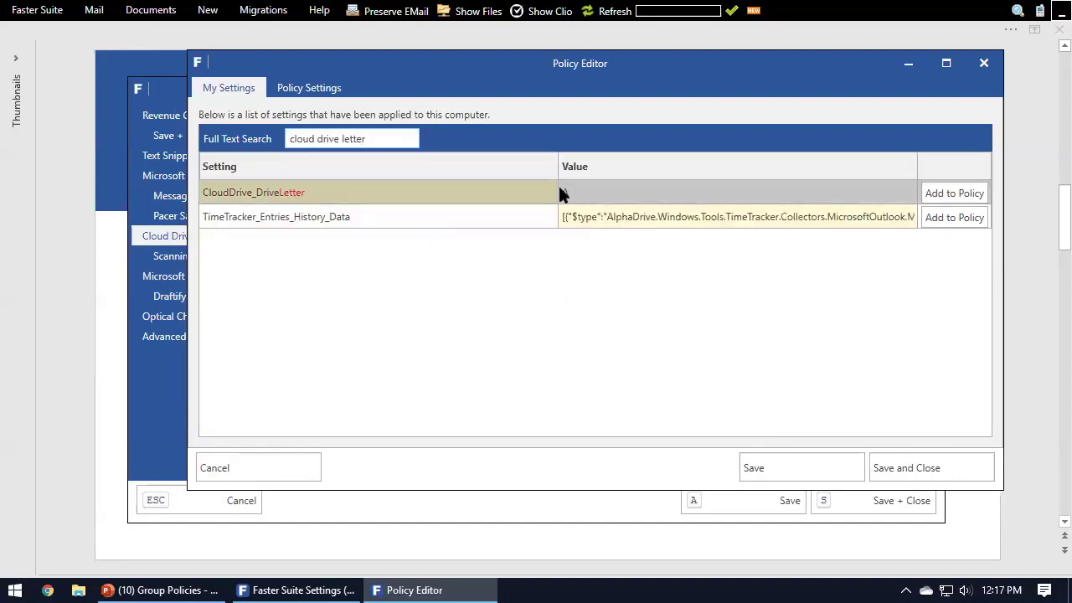
{"action": "left_click", "coordinate": [970, 203]}
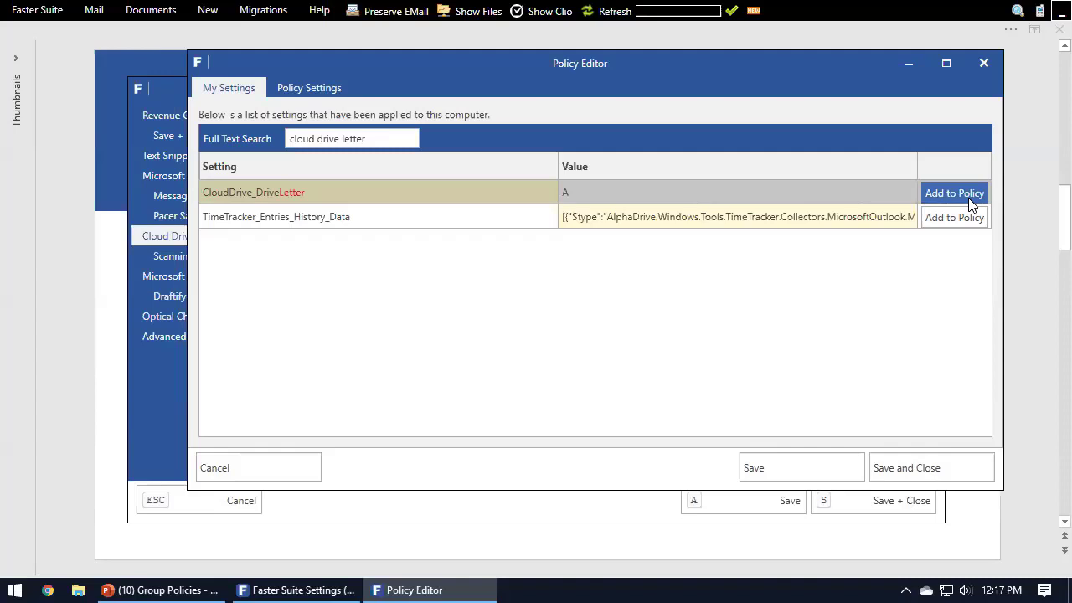
{"action": "left_click", "coordinate": [971, 202]}
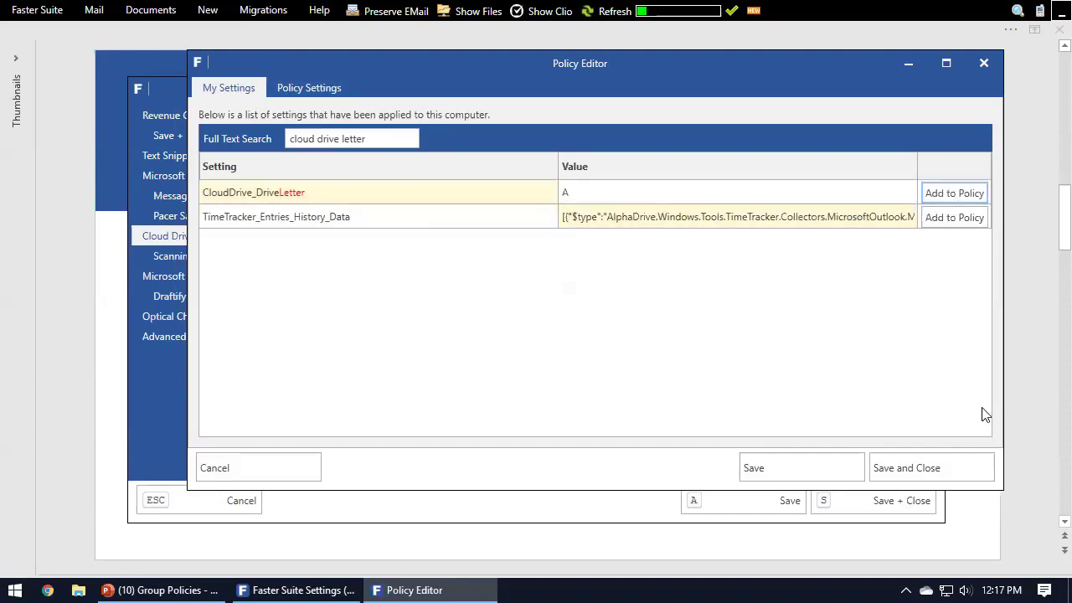
Step: Review the settings configured in the policy and check the Group Policies options in the Faster Suite settings window behind the editor
{"action": "left_click", "coordinate": [301, 89]}
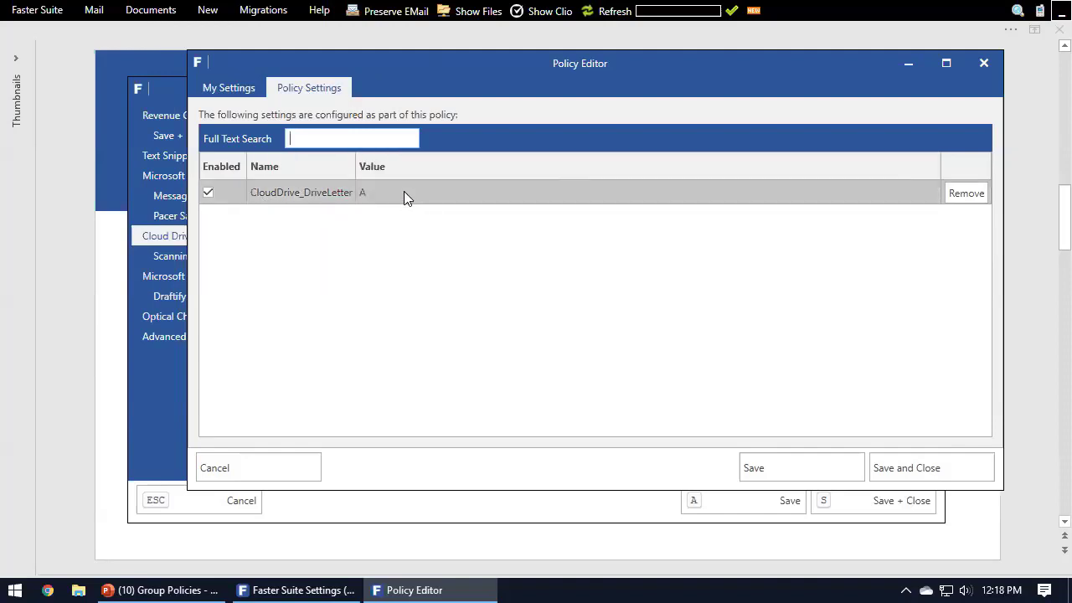
{"action": "left_click_drag", "start_coordinate": [512, 73], "coordinate": [543, 225]}
{"action": "left_click_drag", "start_coordinate": [379, 222], "coordinate": [376, 273]}
{"action": "left_click", "coordinate": [179, 332]}
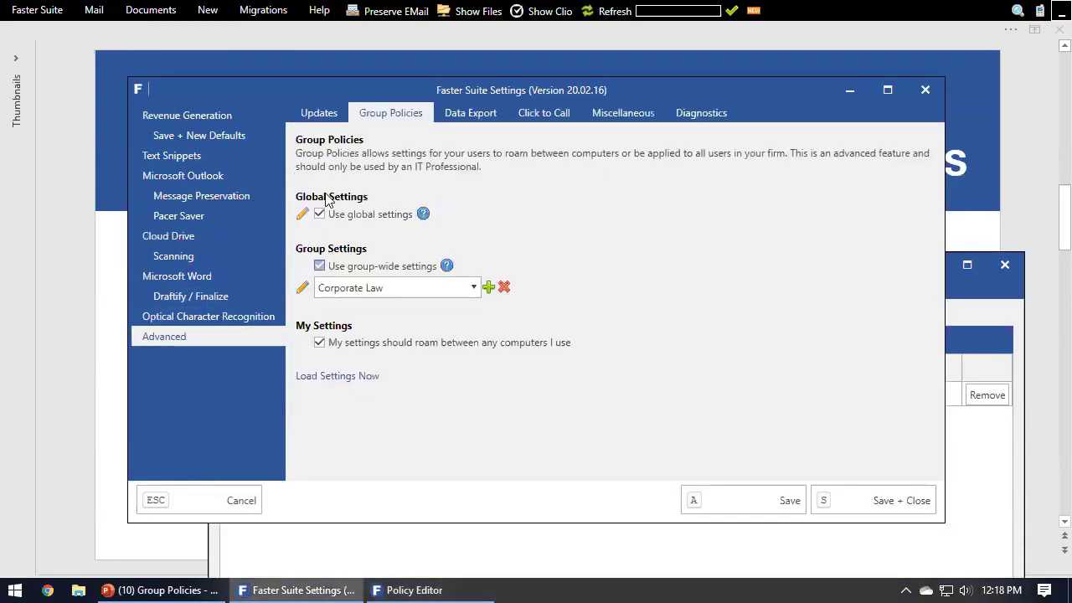
{"action": "left_click", "coordinate": [584, 557]}
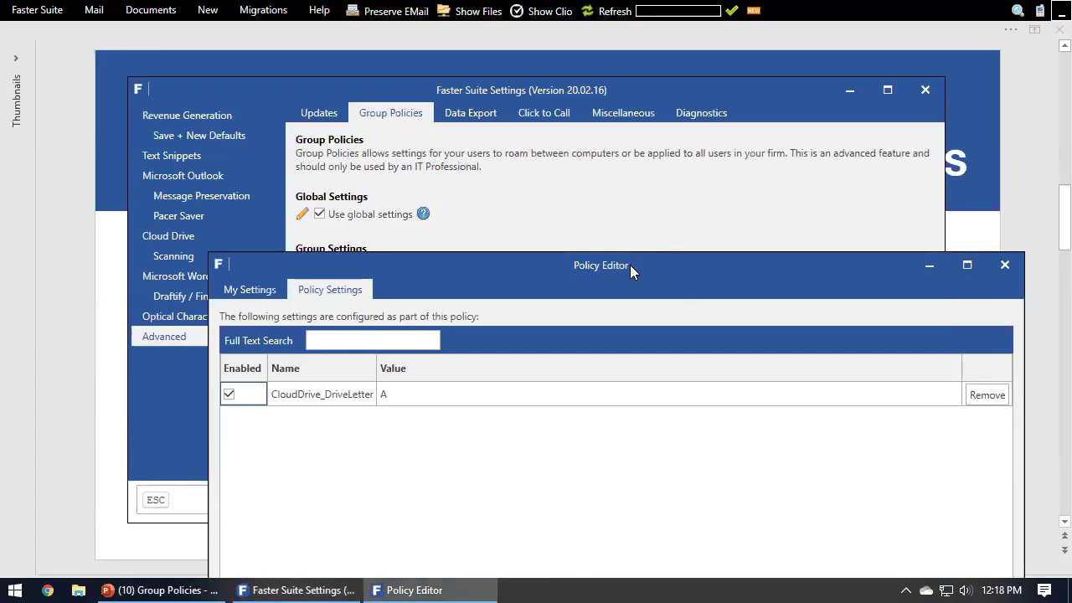
{"action": "left_click_drag", "start_coordinate": [630, 264], "coordinate": [632, 78]}
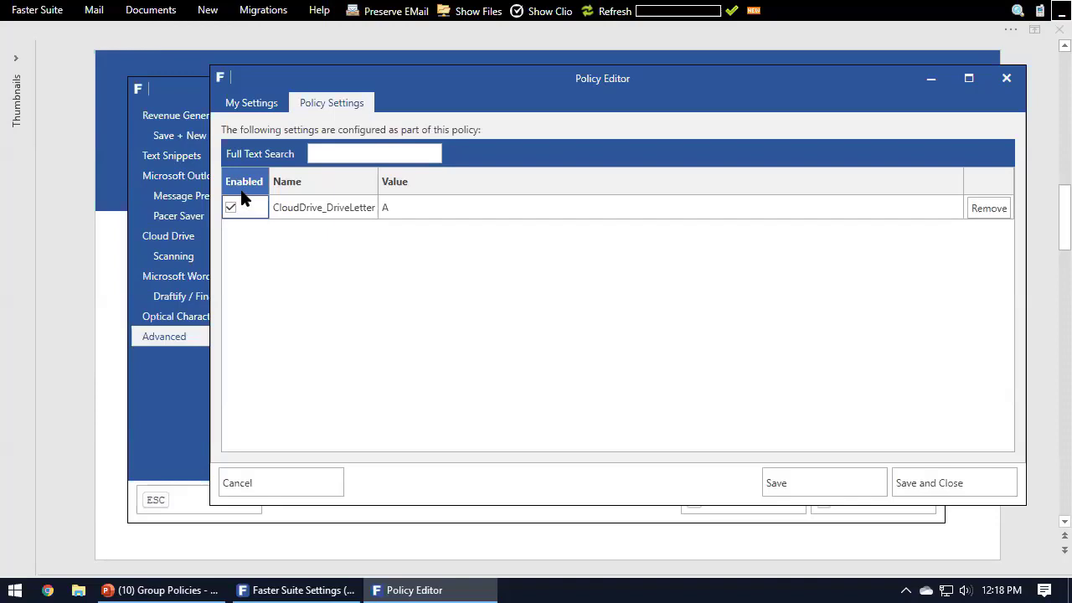
Step: Disable the CloudDrive_DriveLetter setting in the policy, compare it with the applied settings, and enable it again
{"action": "left_click", "coordinate": [231, 209]}
{"action": "left_click", "coordinate": [239, 102]}
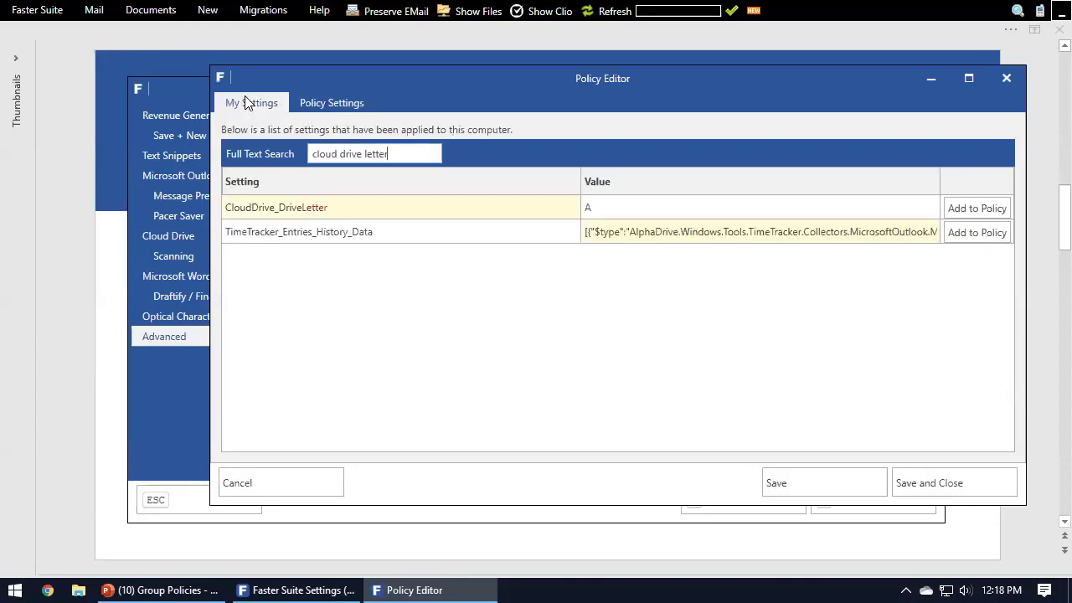
{"action": "left_click", "coordinate": [311, 104]}
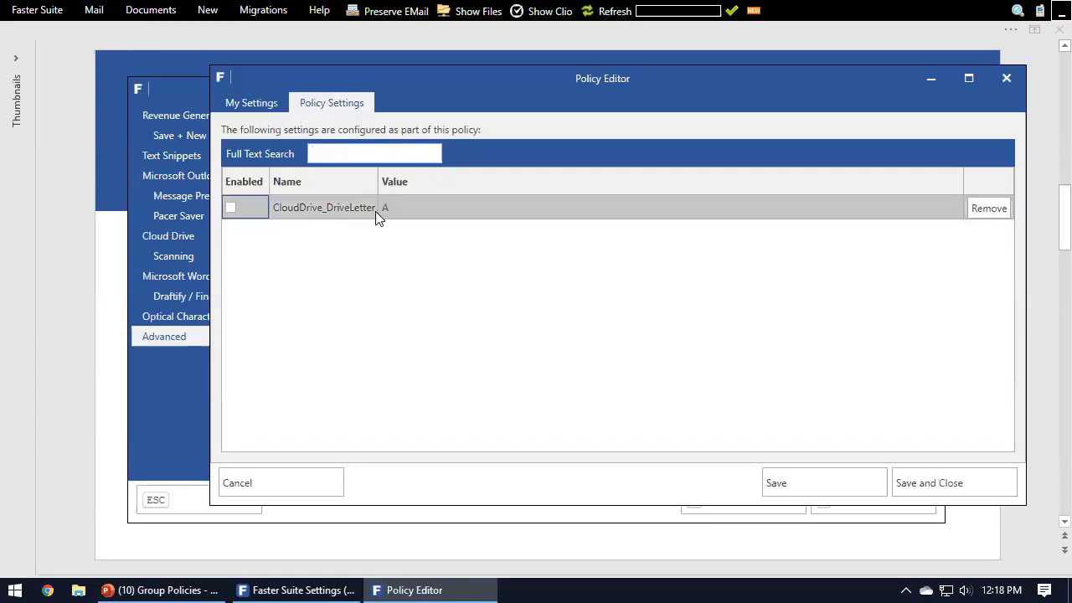
{"action": "left_click", "coordinate": [232, 209]}
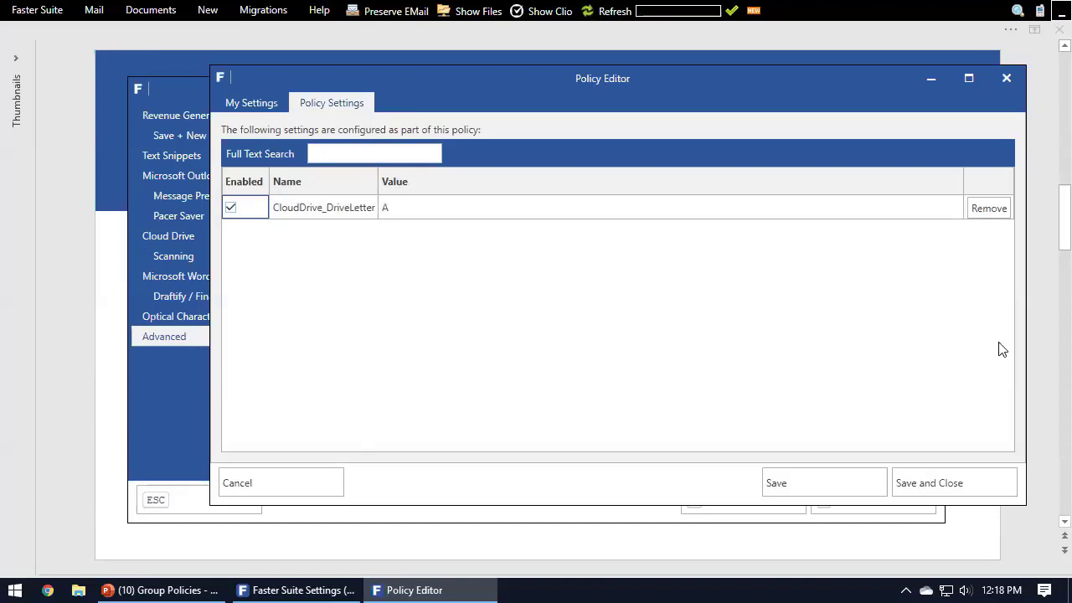
Step: Remove CloudDrive_DriveLetter from the policy and add it back from the applied settings
{"action": "left_click", "coordinate": [987, 213]}
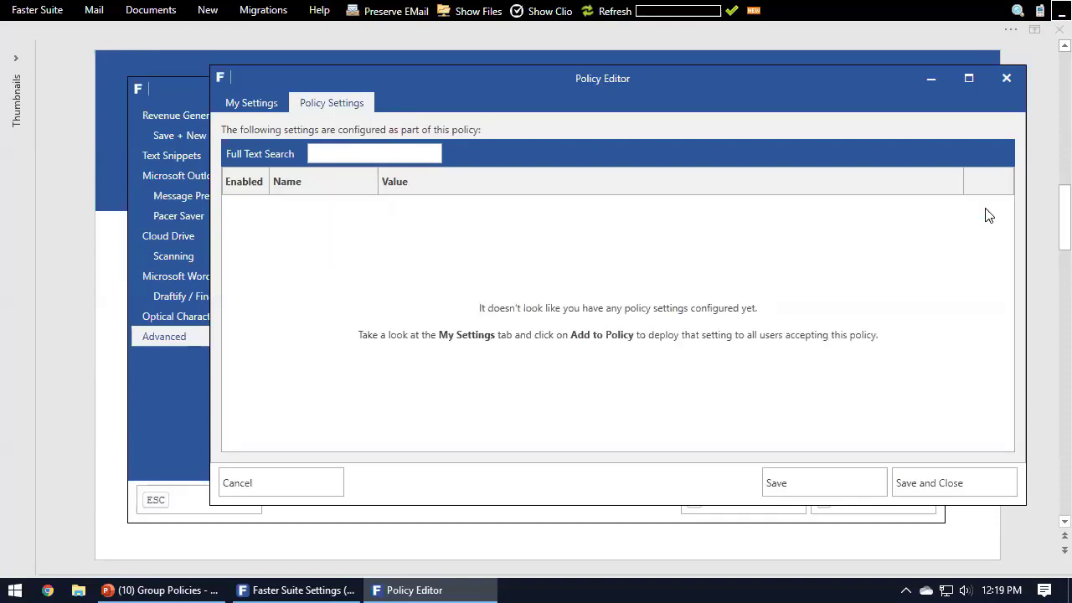
{"action": "left_click", "coordinate": [283, 105]}
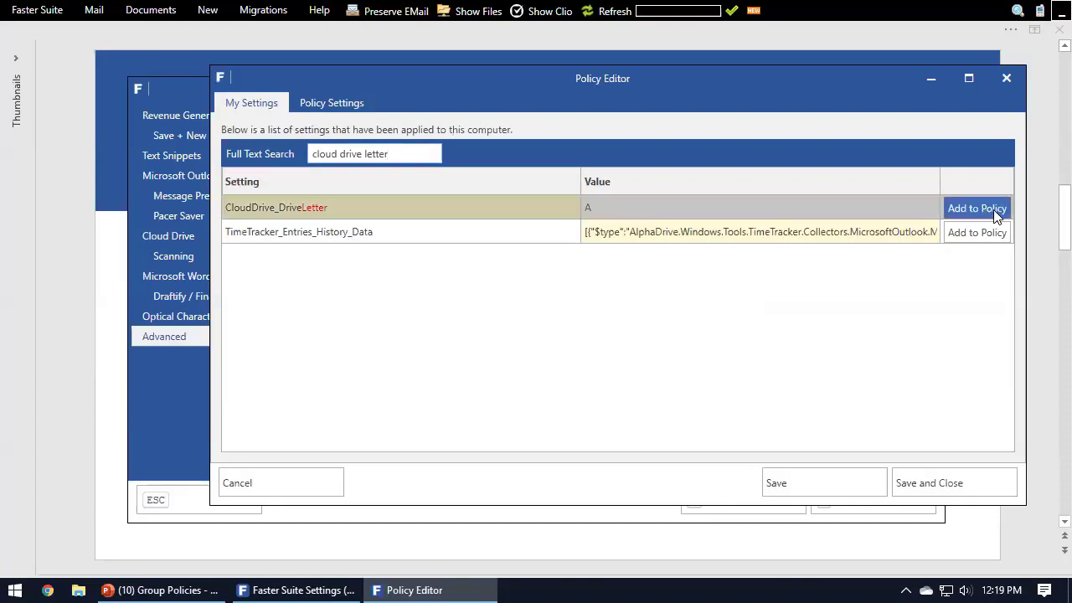
{"action": "left_click", "coordinate": [330, 105]}
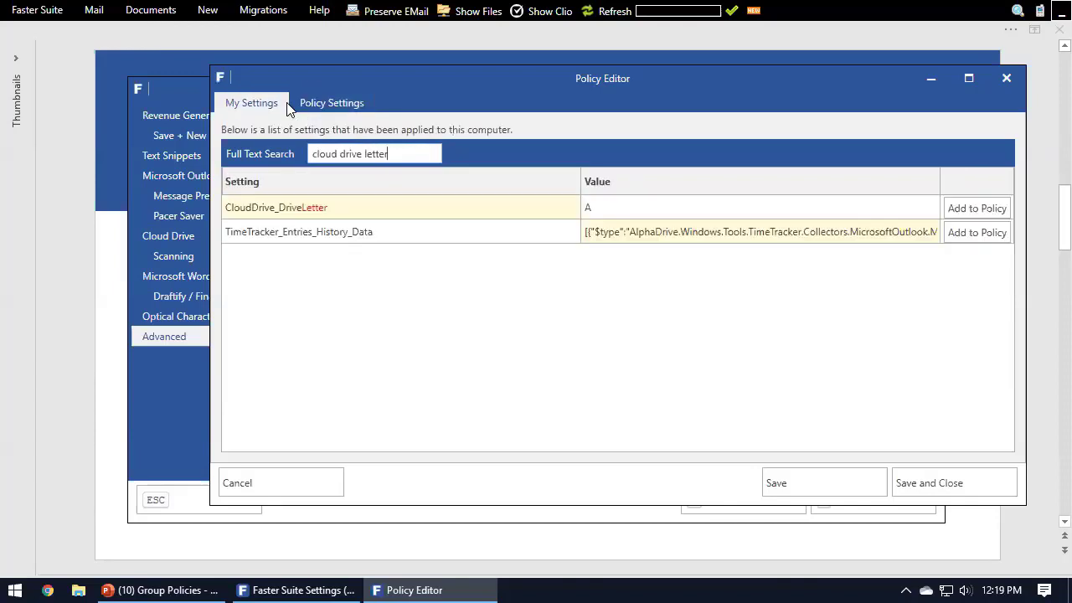
{"action": "left_click", "coordinate": [996, 207]}
{"action": "left_click", "coordinate": [353, 109]}
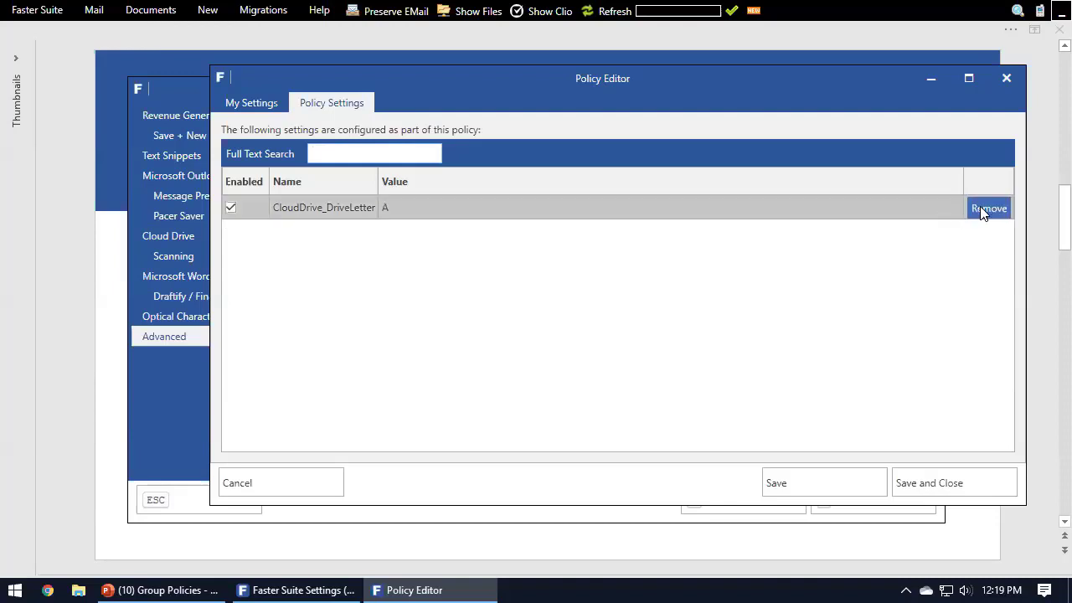
Step: Save and close the policy containing CloudDrive_DriveLetter, and save and close the Faster Suite settings
{"action": "left_click", "coordinate": [249, 104]}
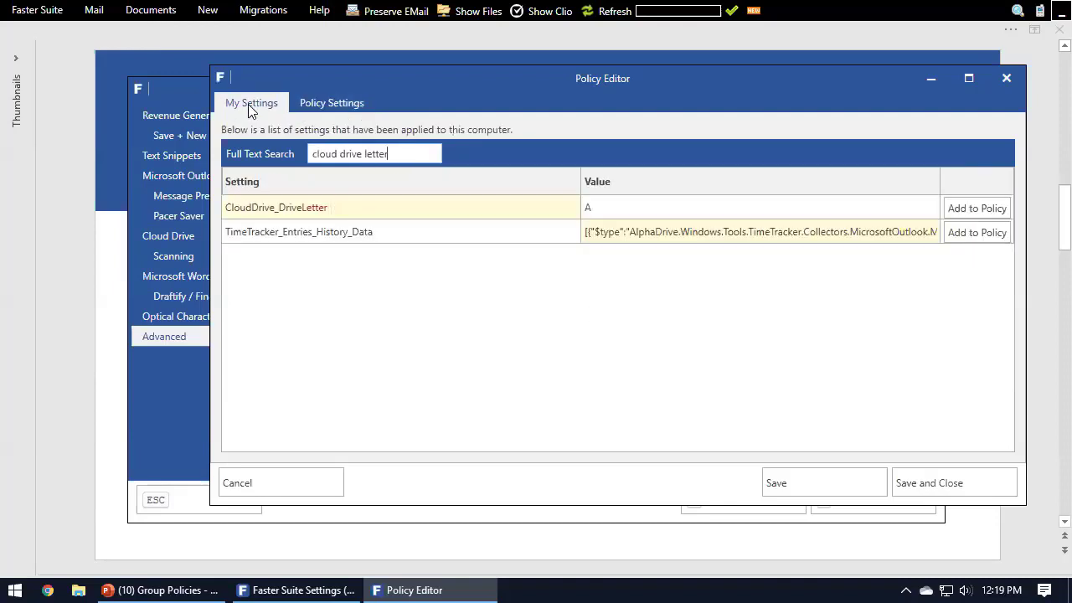
{"action": "left_click", "coordinate": [329, 103]}
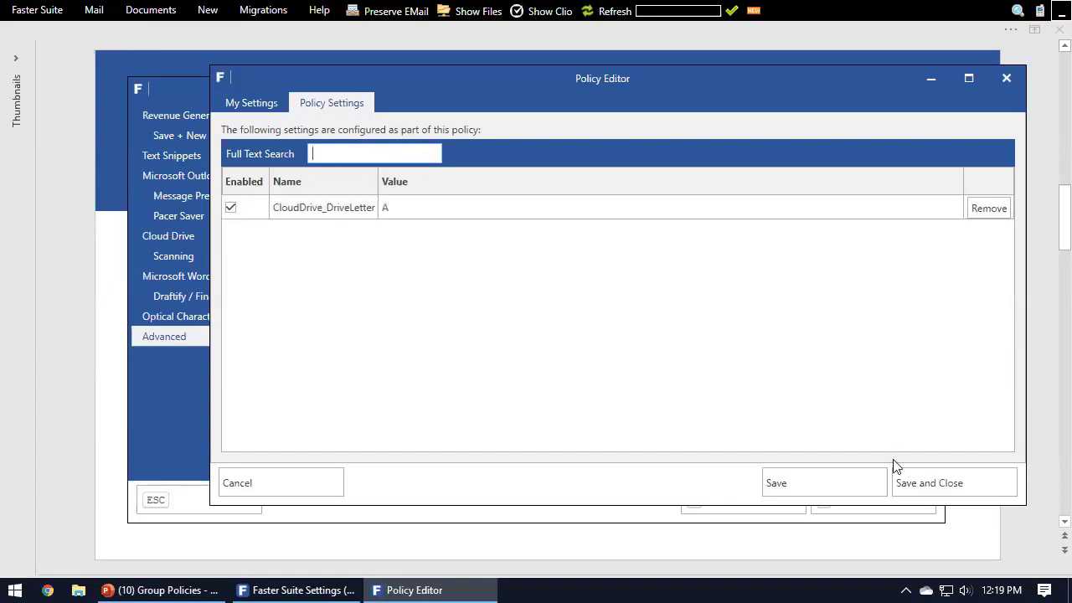
{"action": "left_click", "coordinate": [907, 489]}
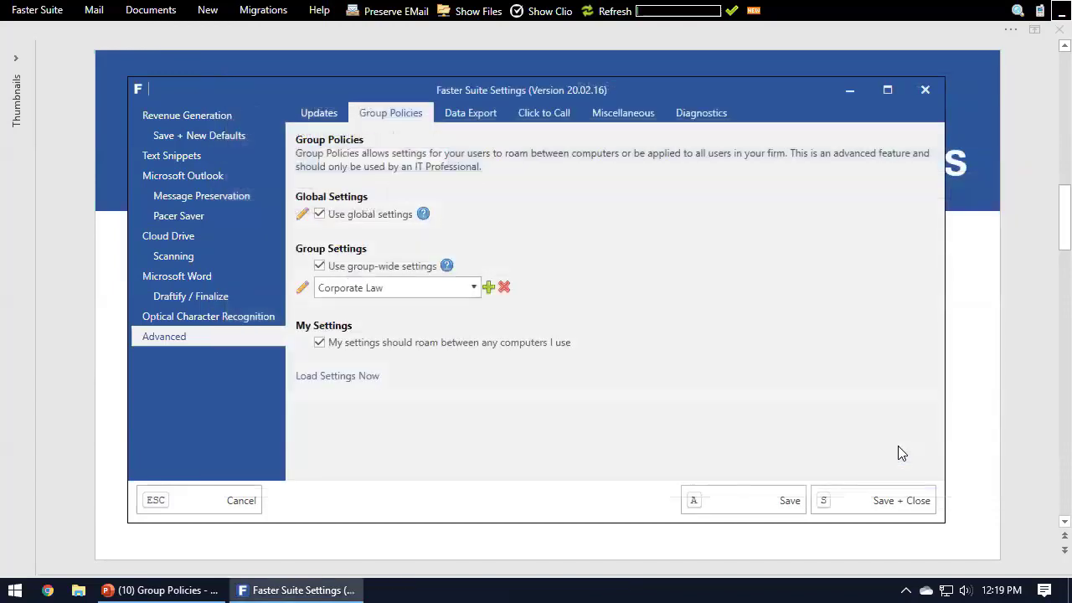
{"action": "left_click", "coordinate": [879, 508]}
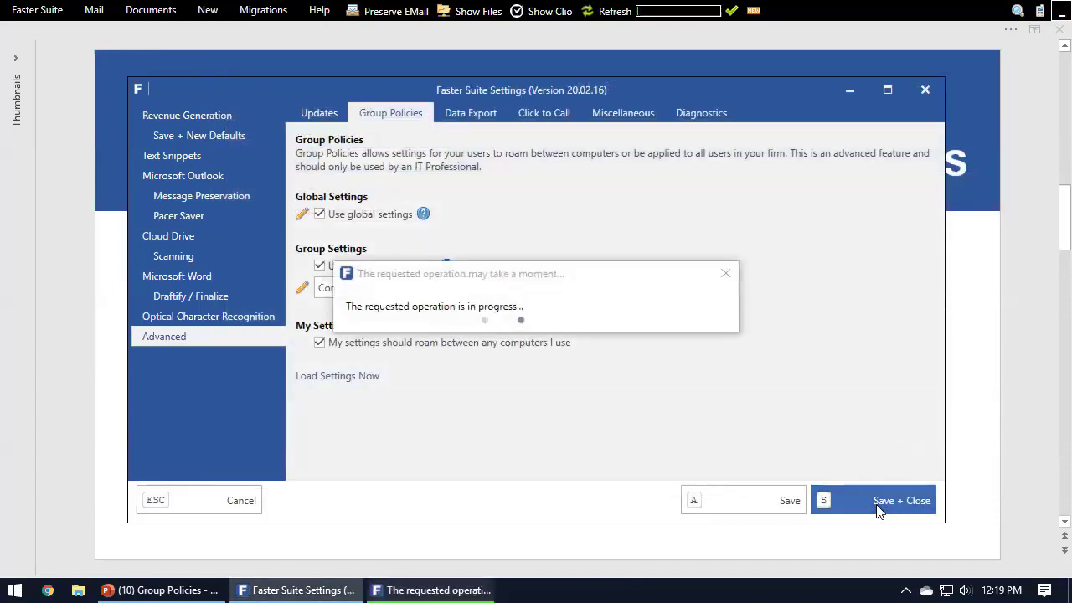
Step: Reopen the Faster Suite settings at the advanced Group Policies page and add a group named "Family Law"
{"action": "left_click", "coordinate": [32, 12]}
{"action": "left_click", "coordinate": [23, 49]}
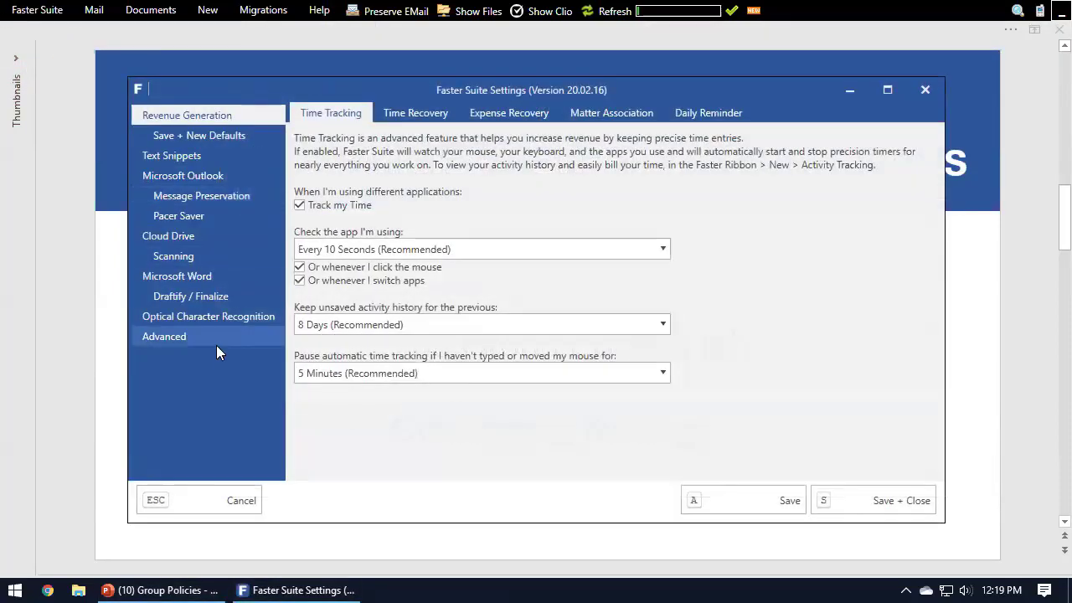
{"action": "left_click", "coordinate": [214, 338]}
{"action": "left_click", "coordinate": [366, 122]}
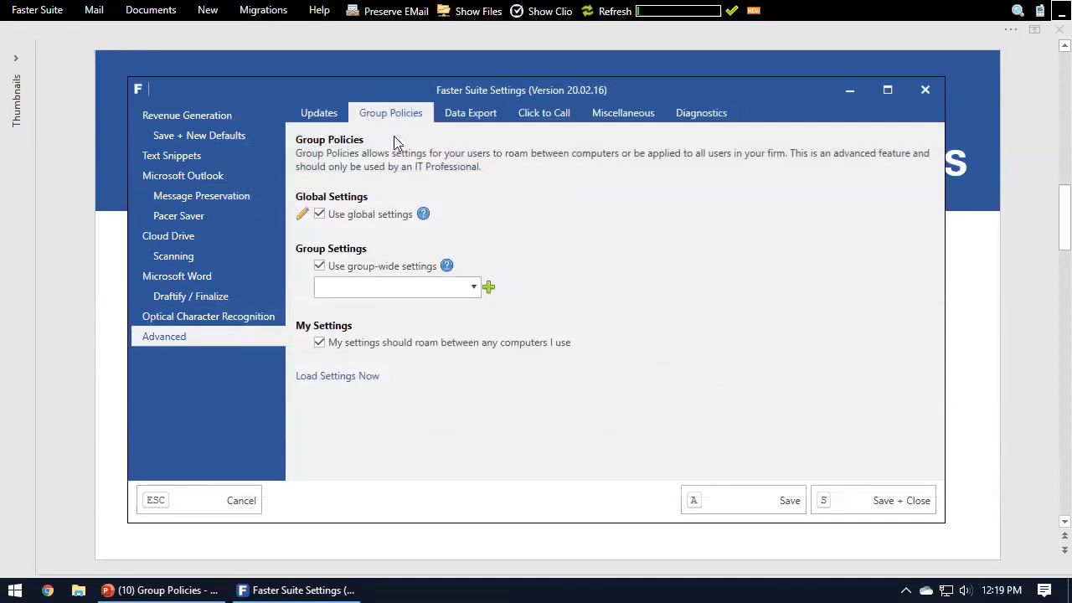
{"action": "left_click", "coordinate": [432, 286]}
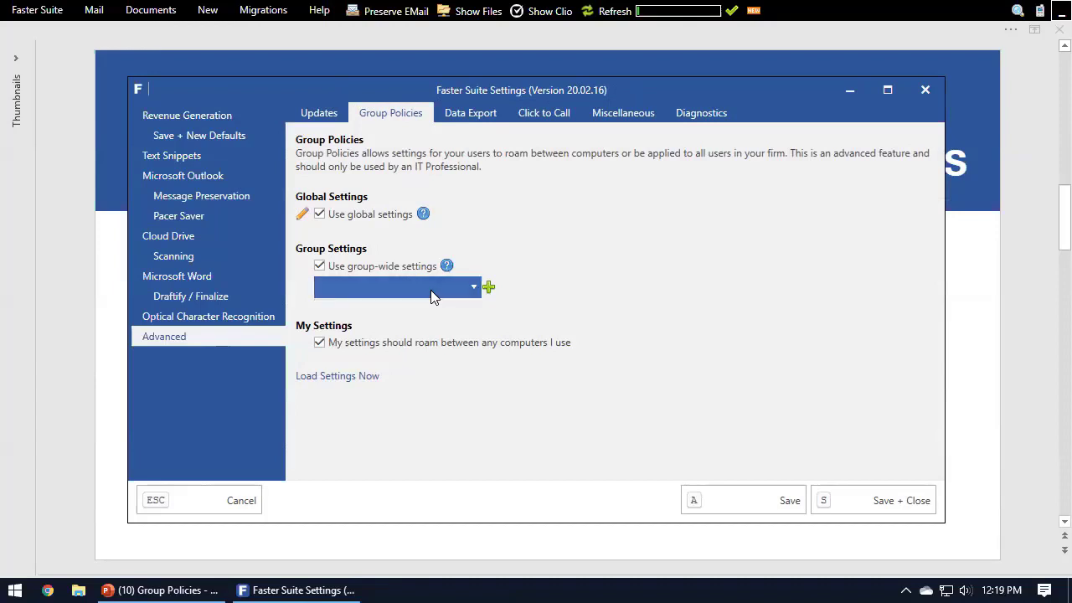
{"action": "left_click", "coordinate": [488, 288]}
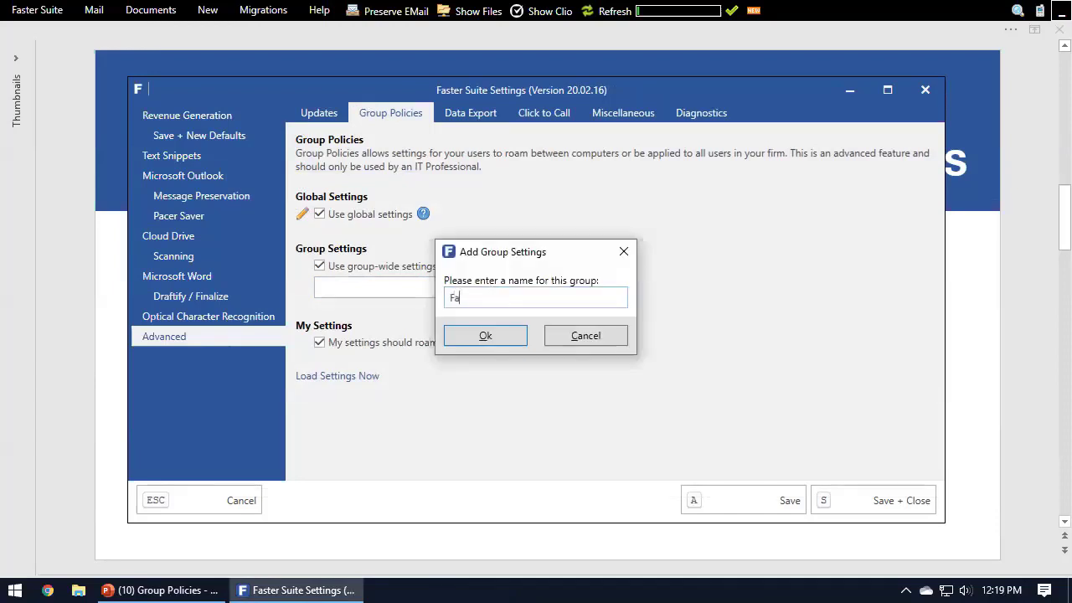
{"action": "left_click", "coordinate": [486, 335]}
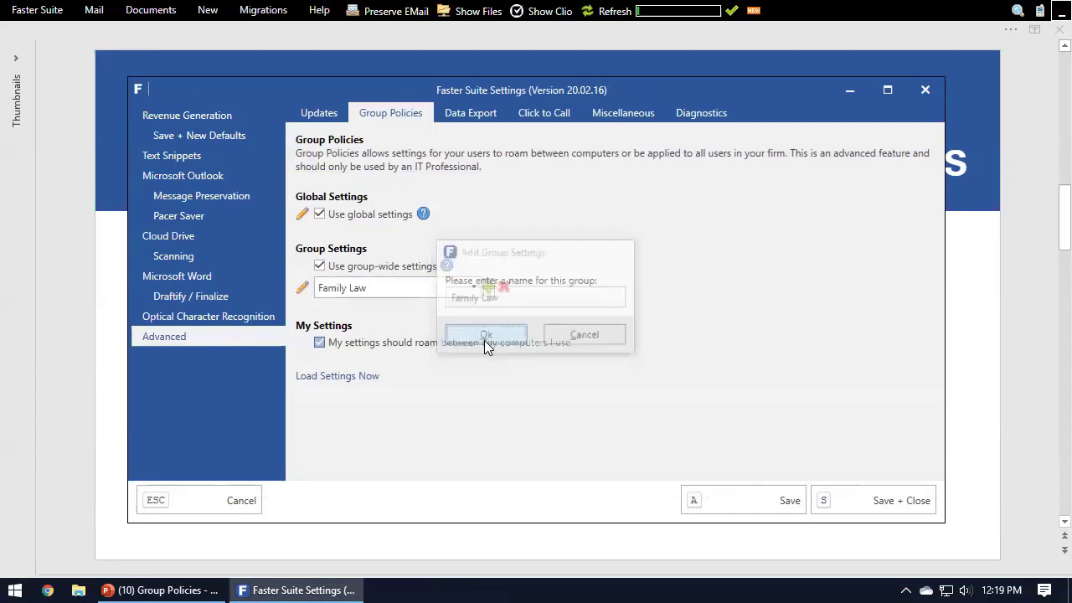
Step: Add the Alerts_Connectivity_Throttled setting to the Family Law group's policy, and save and close the policy
{"action": "left_click", "coordinate": [299, 291]}
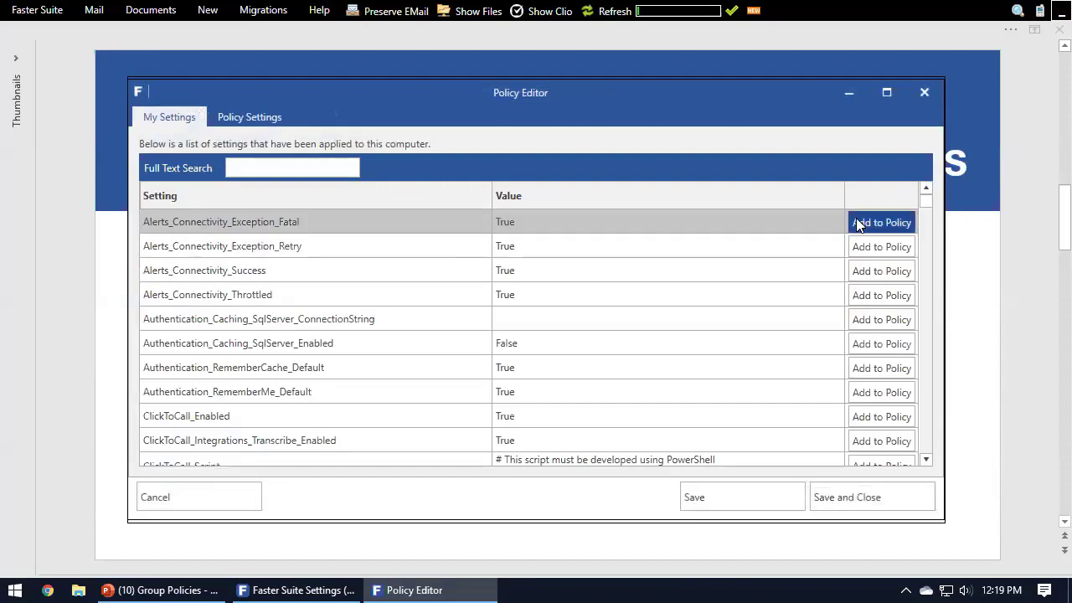
{"action": "left_click", "coordinate": [871, 298]}
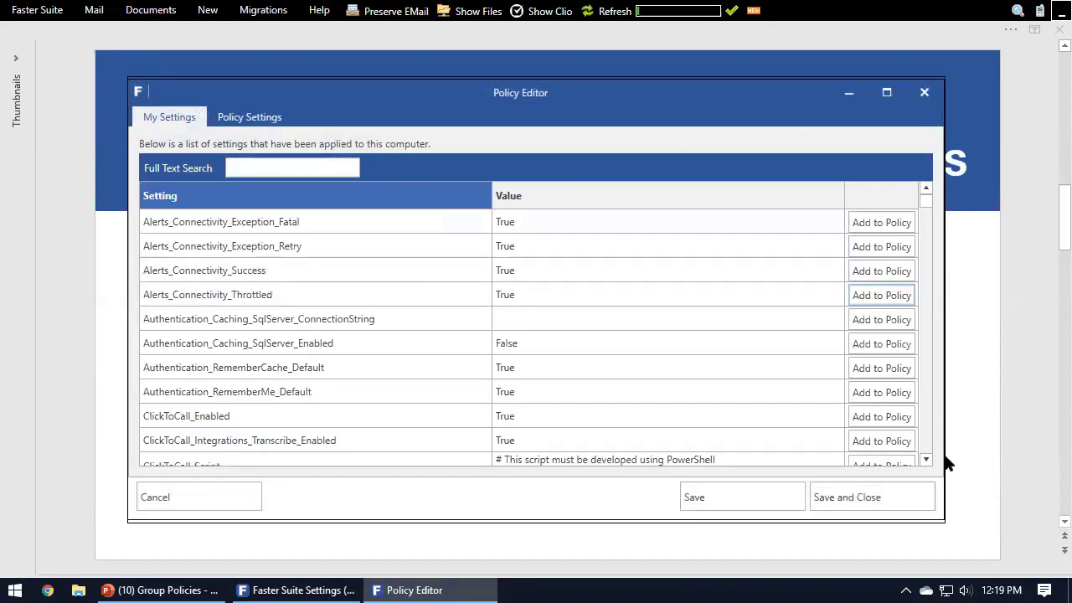
{"action": "left_click", "coordinate": [888, 498]}
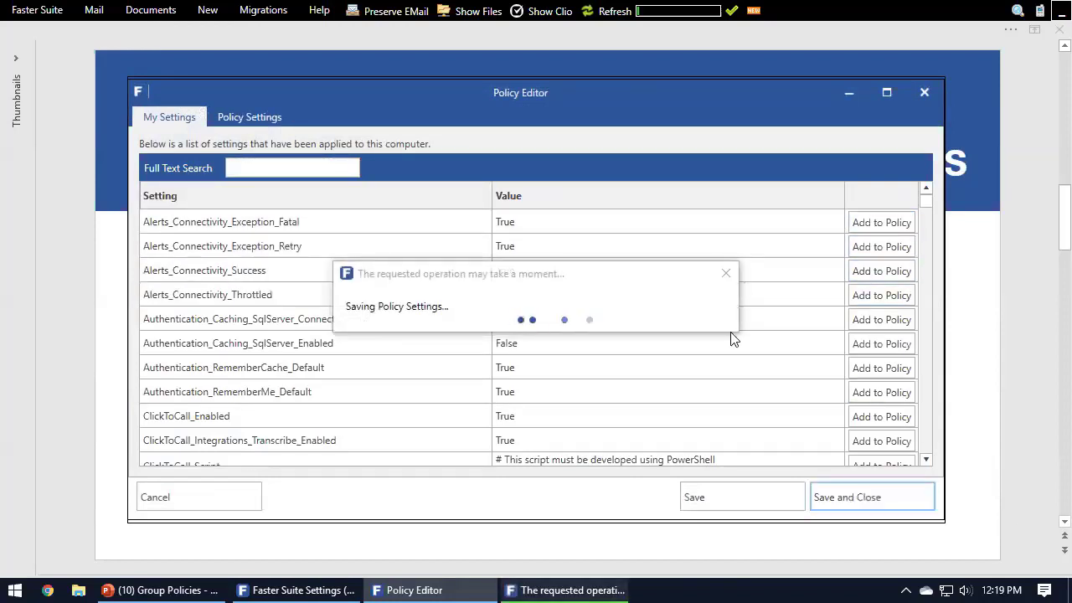
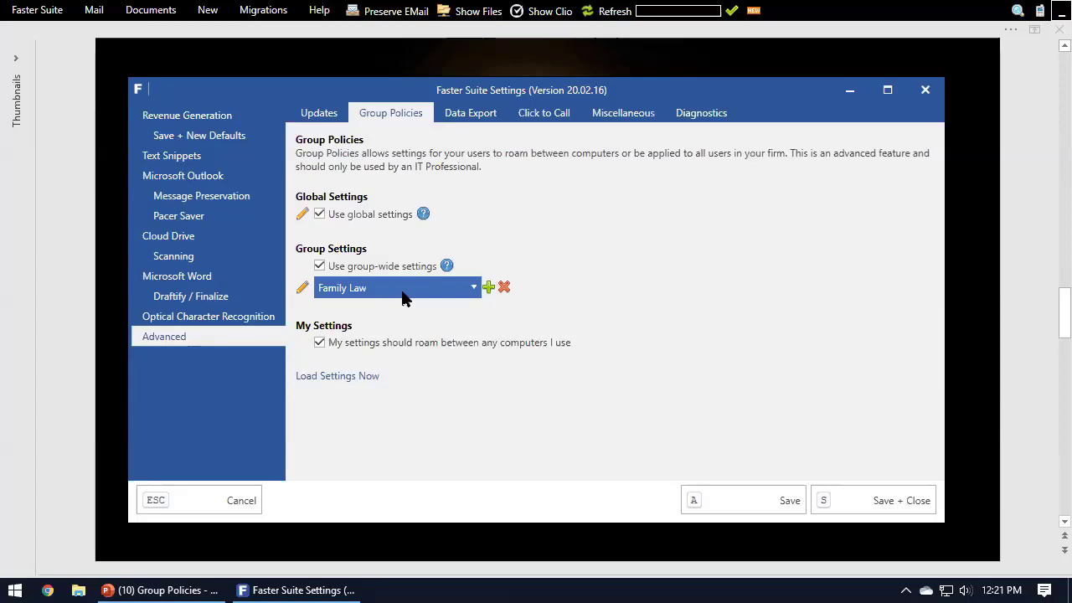
Step: Keep Family Law as the selected group for group-wide settings, and save and close the Faster Suite settings
{"action": "left_click", "coordinate": [403, 295]}
{"action": "left_click", "coordinate": [820, 325]}
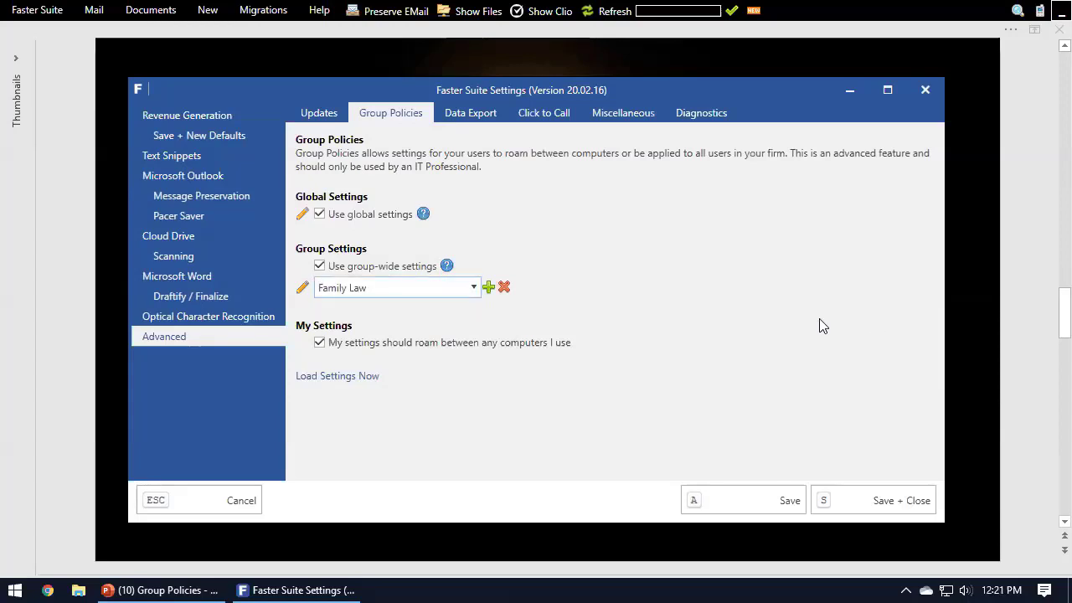
{"action": "left_click", "coordinate": [856, 517]}
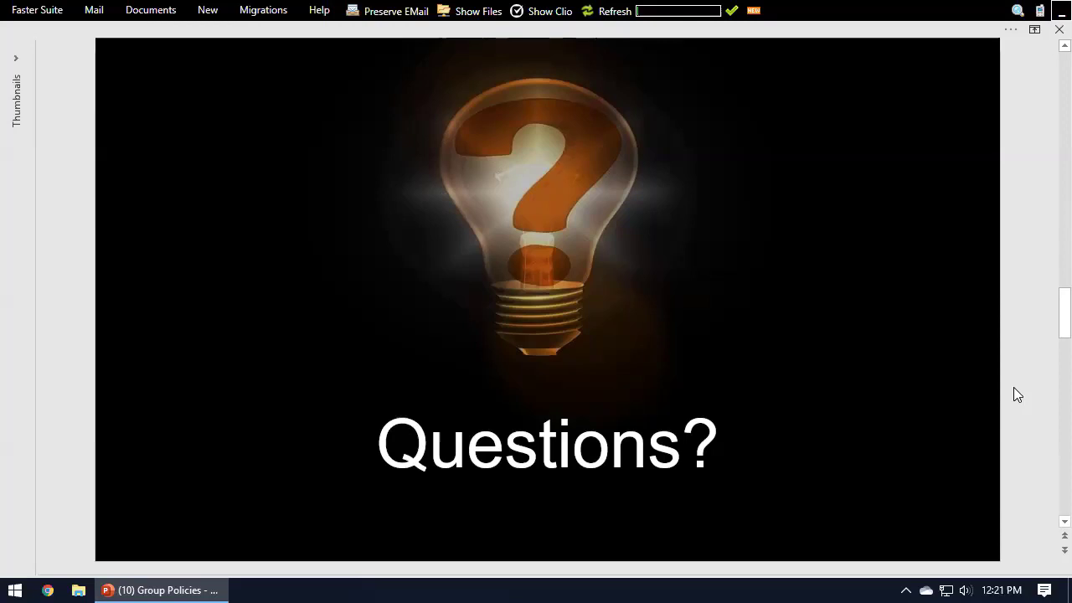
Step: Reopen the Faster Suite settings to review the advanced Group Policies page, and close them without saving
{"action": "left_click", "coordinate": [65, 10]}
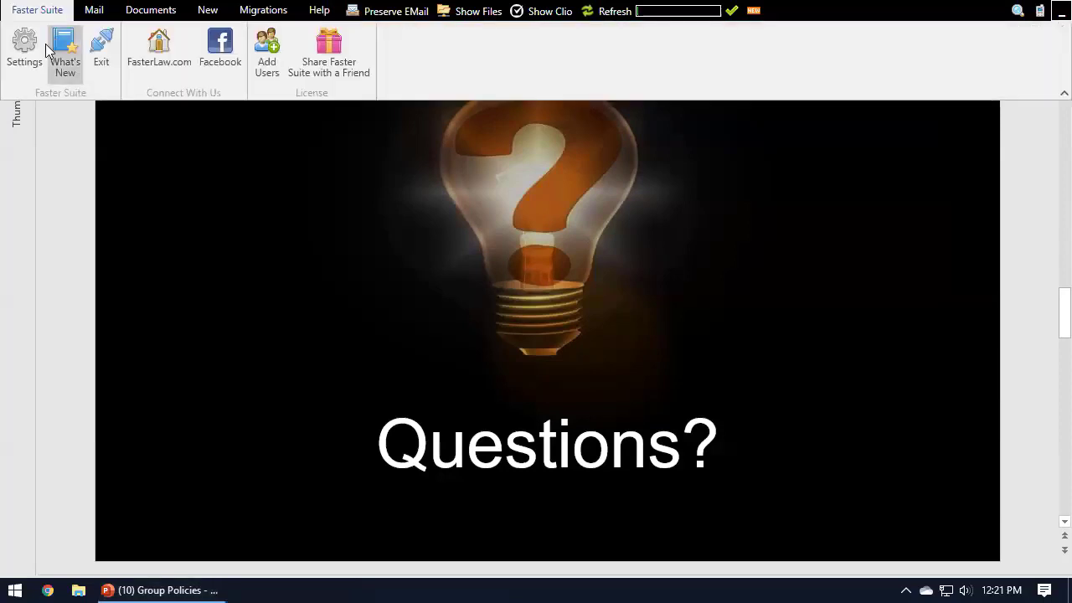
{"action": "left_click", "coordinate": [38, 50]}
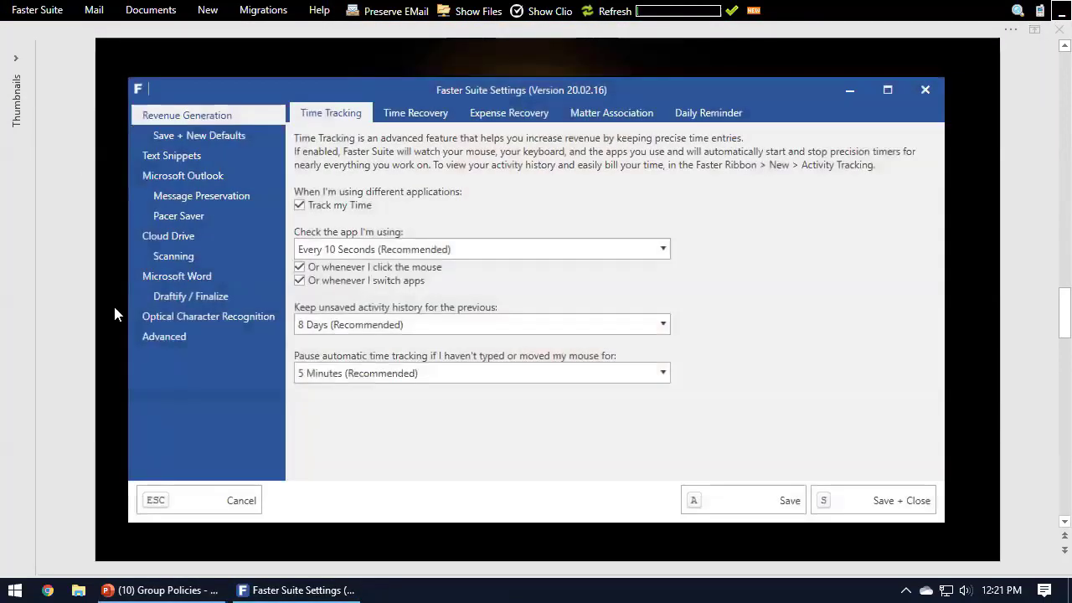
{"action": "left_click", "coordinate": [151, 336]}
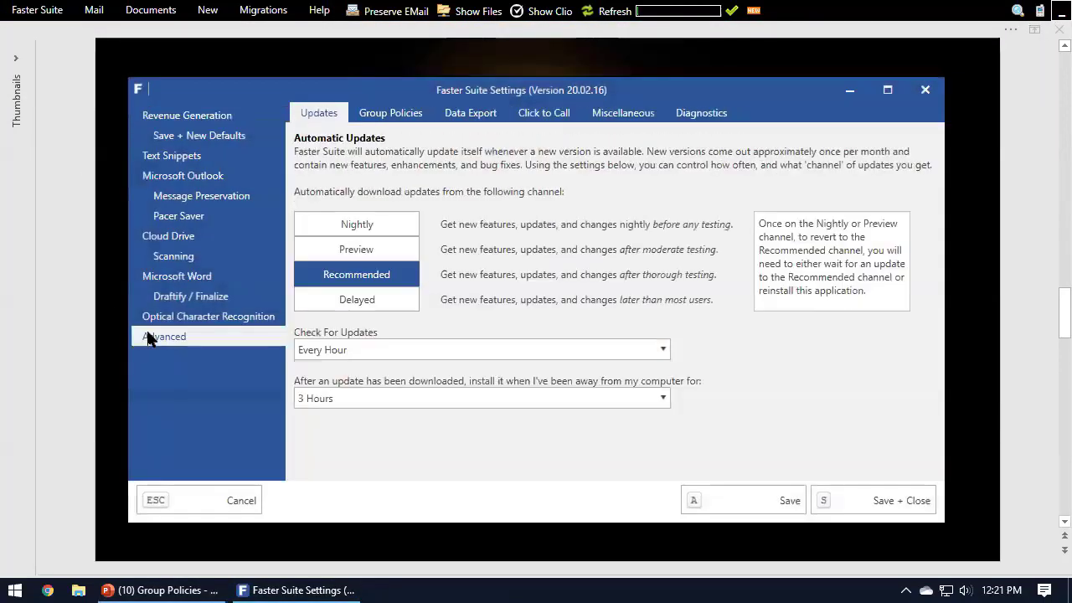
{"action": "left_click", "coordinate": [387, 117]}
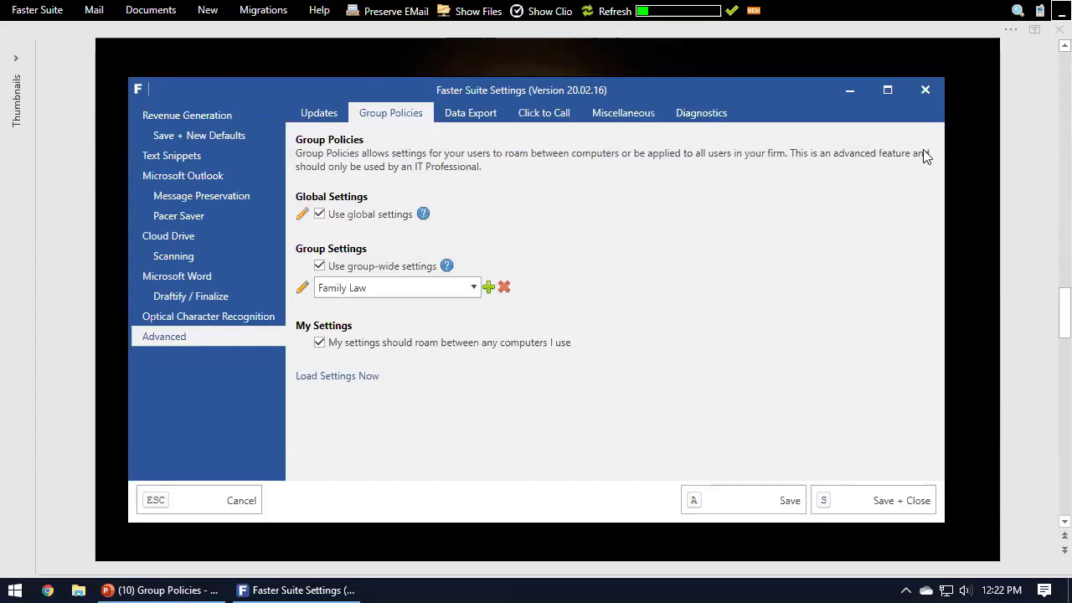
{"action": "left_click", "coordinate": [928, 94]}
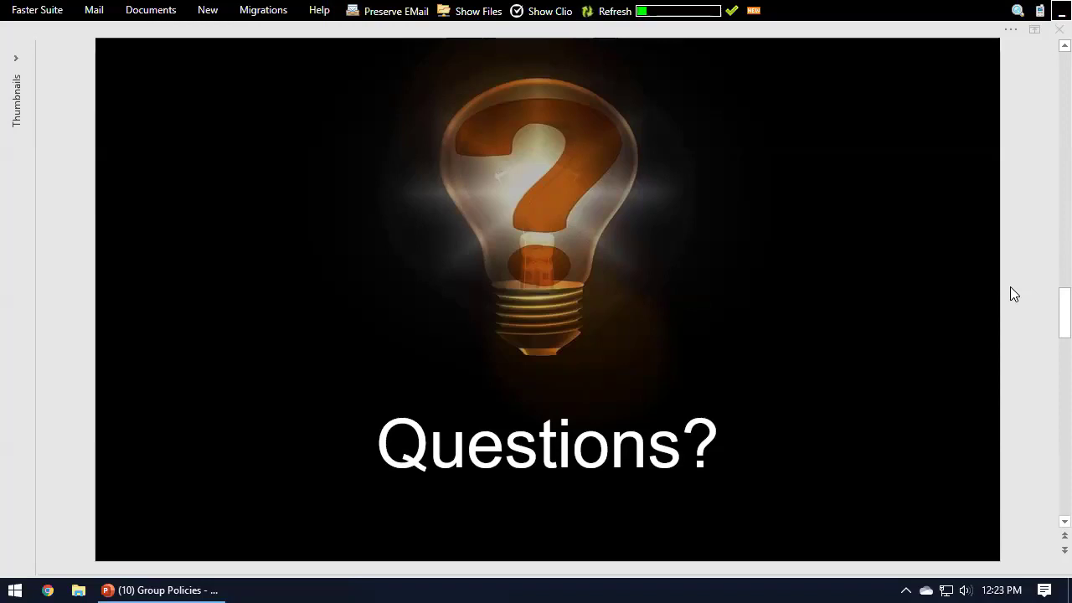
Step: Open the Faster Suite settings again at the advanced Group Policies page
{"action": "left_click", "coordinate": [34, 10]}
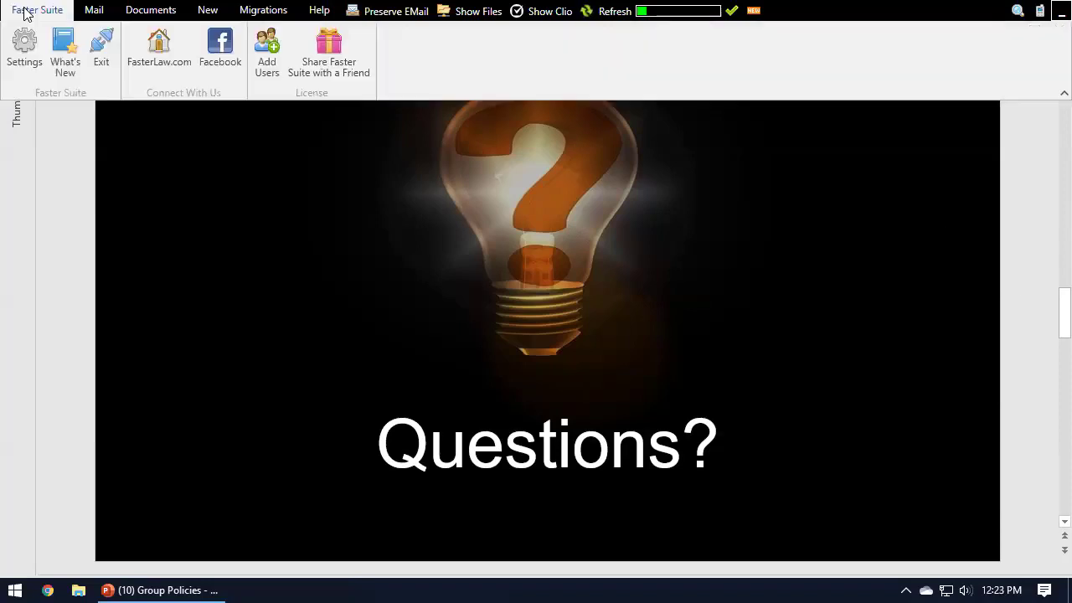
{"action": "left_click", "coordinate": [25, 44]}
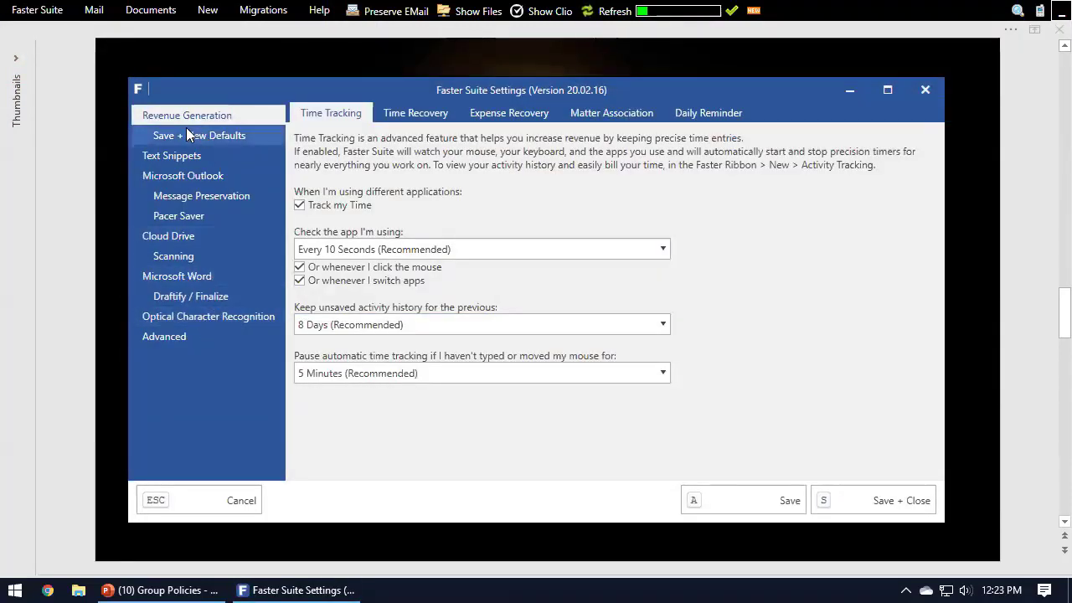
{"action": "left_click", "coordinate": [194, 342]}
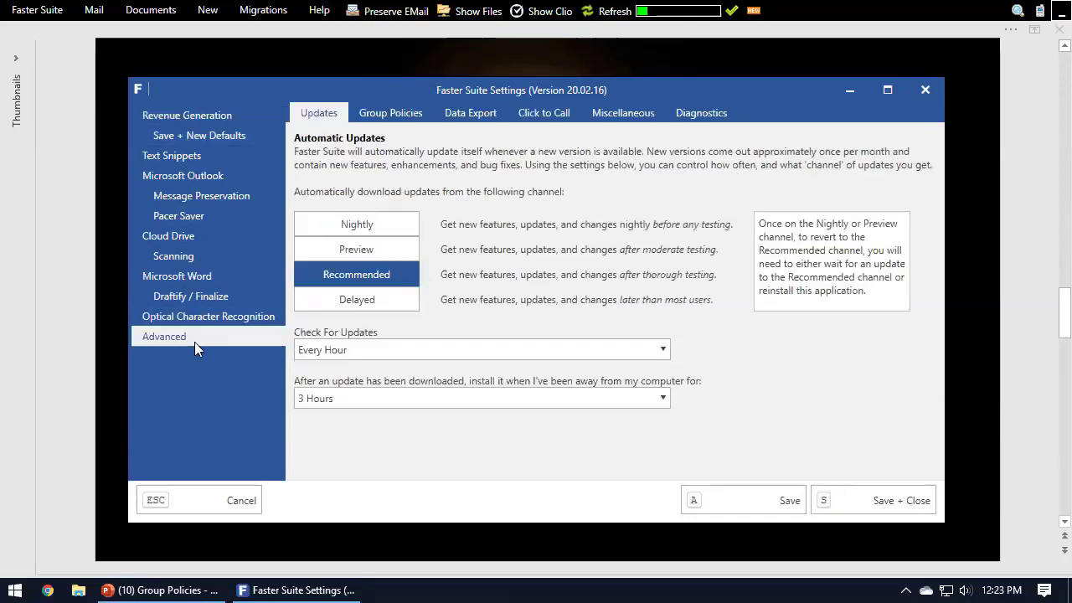
{"action": "left_click", "coordinate": [377, 114]}
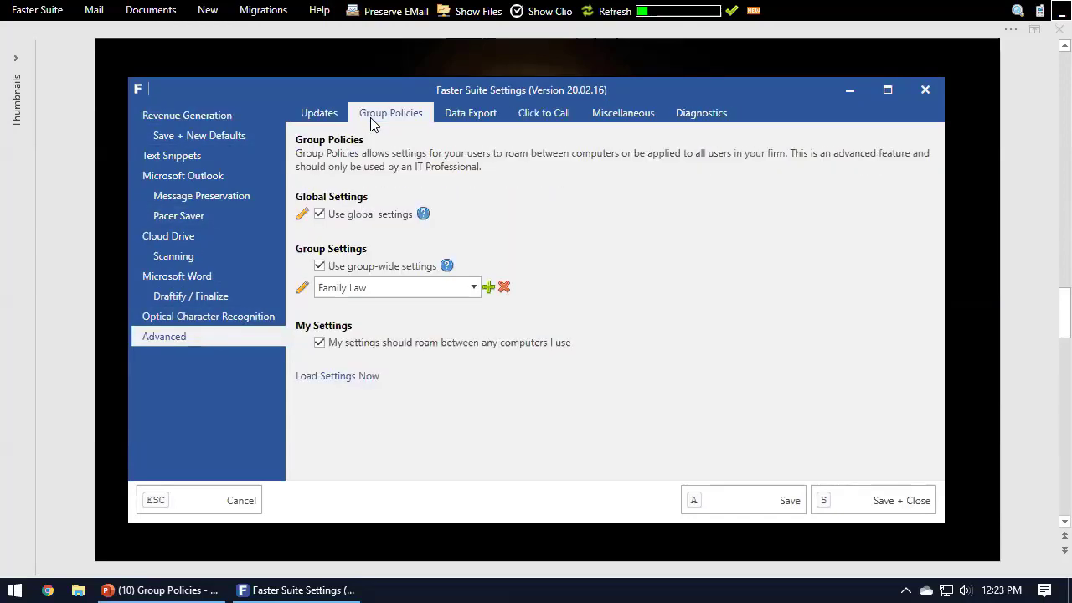
Step: Check the list of groups, leave Family Law selected, and save and close the settings
{"action": "left_click", "coordinate": [419, 289]}
{"action": "left_click", "coordinate": [395, 310]}
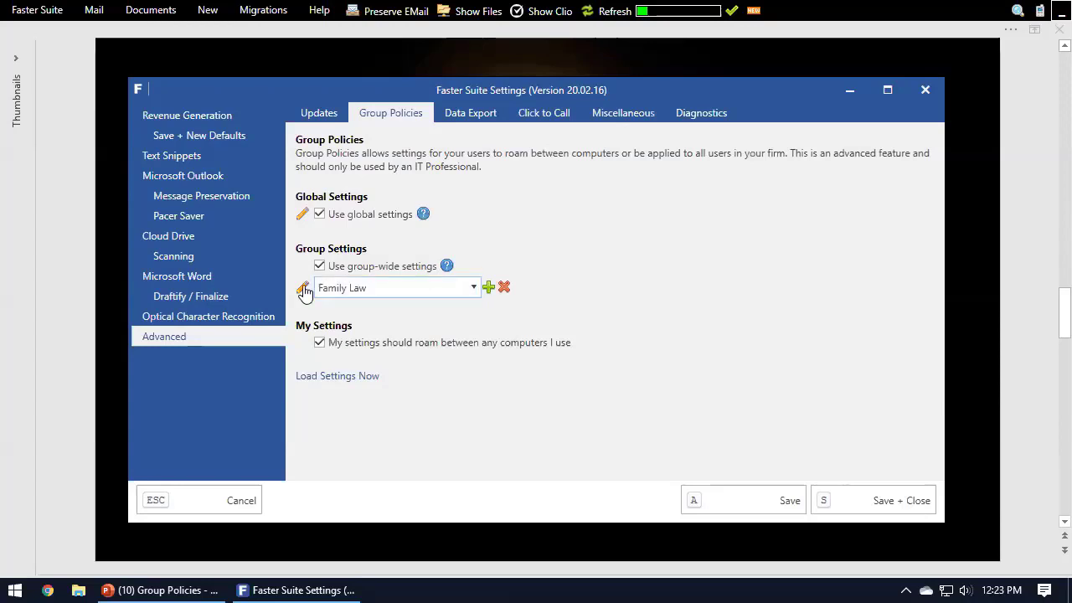
{"action": "mouse_move", "coordinate": [306, 297]}
{"action": "left_click", "coordinate": [376, 293]}
{"action": "left_click", "coordinate": [435, 290]}
{"action": "left_click", "coordinate": [871, 501]}
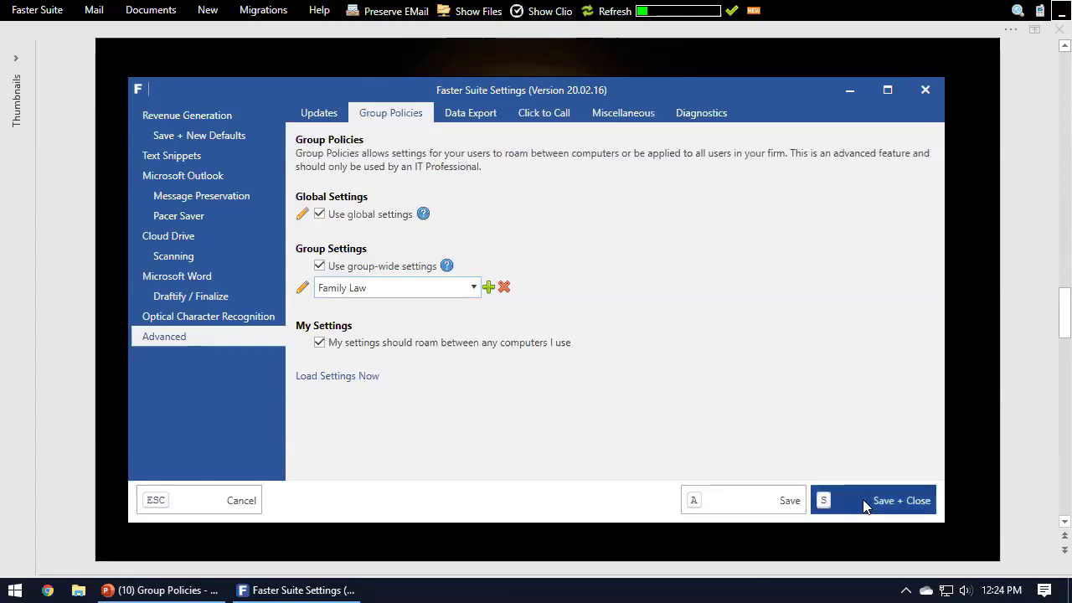